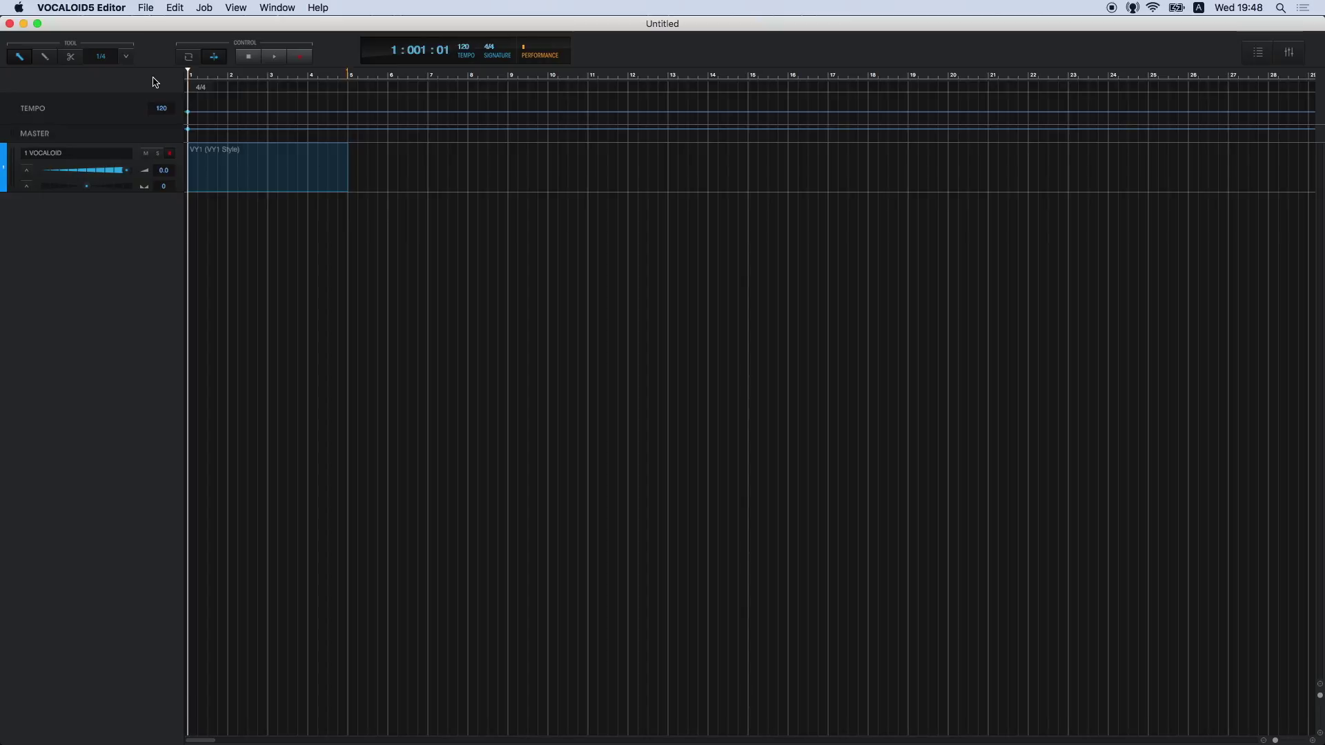
Open Melody_V4_E.vsqx from the Desktop and open its NewPart in the Musical Editor
left_click(146, 8)
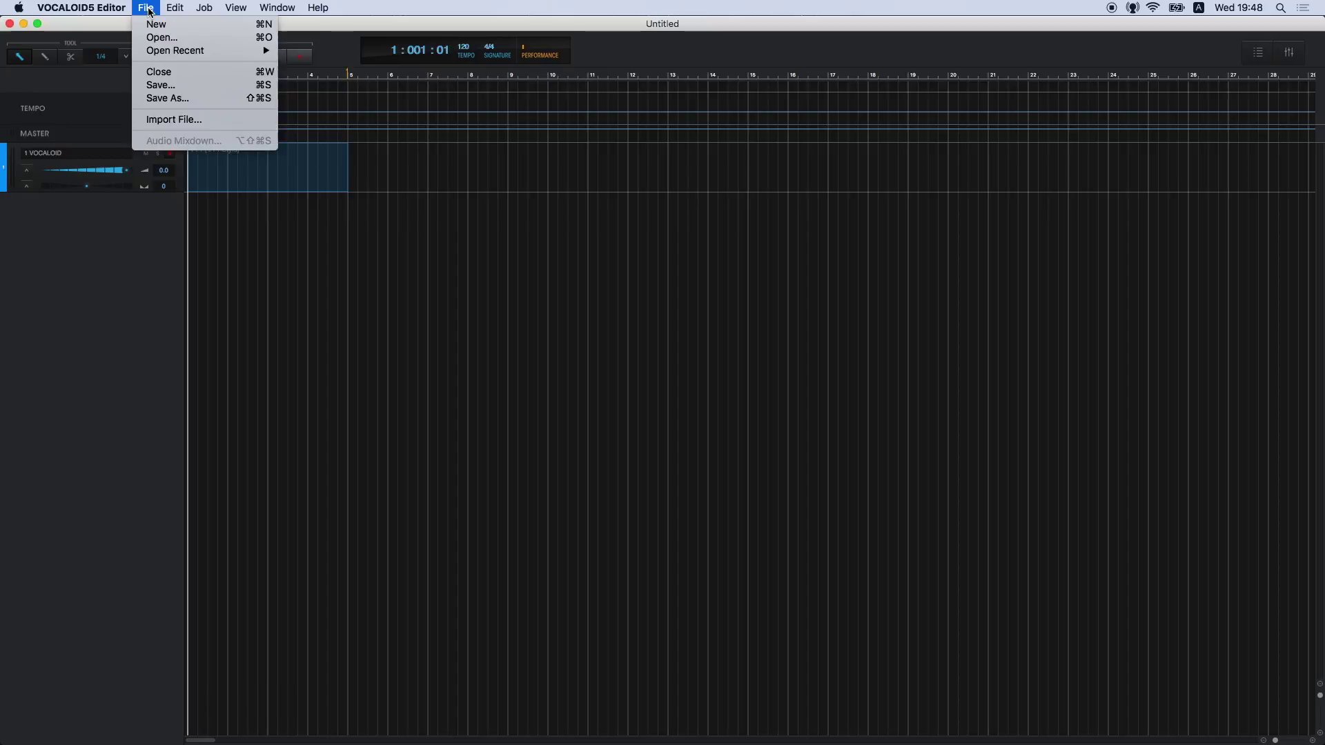
left_click(154, 38)
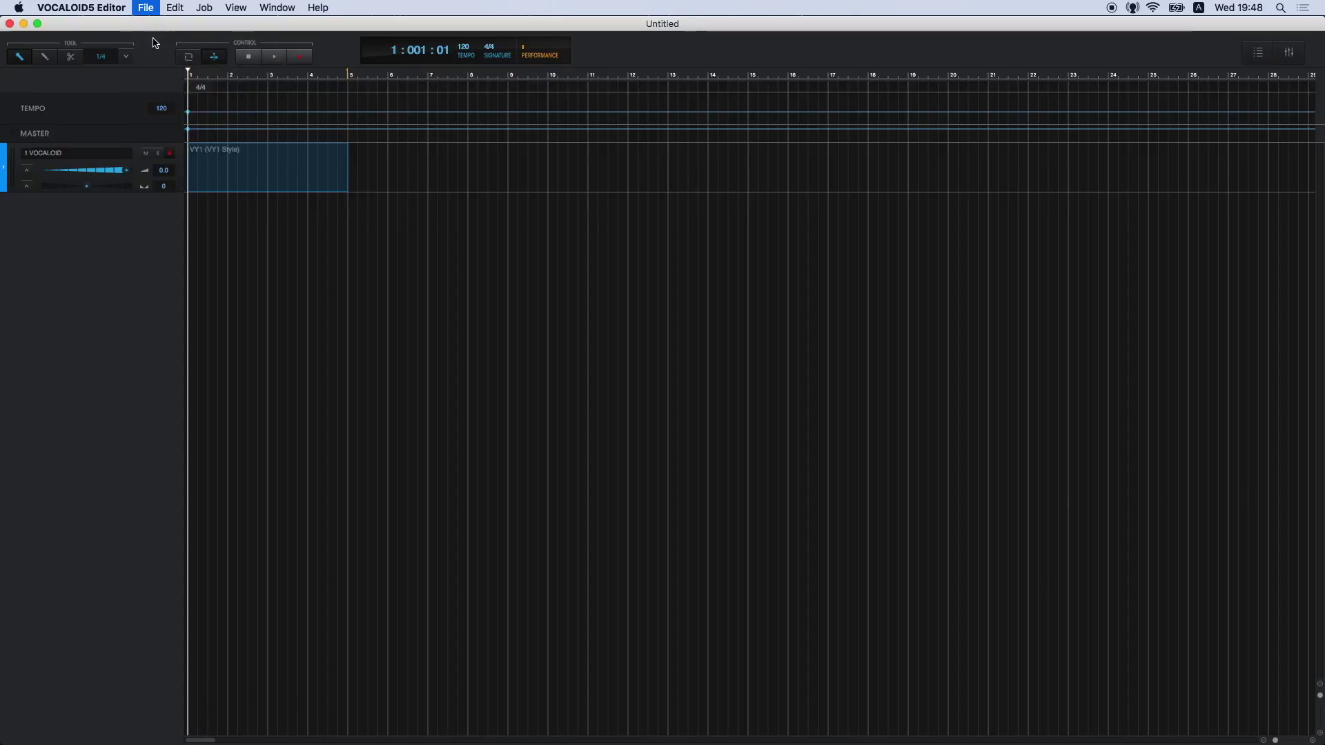
left_click(597, 154)
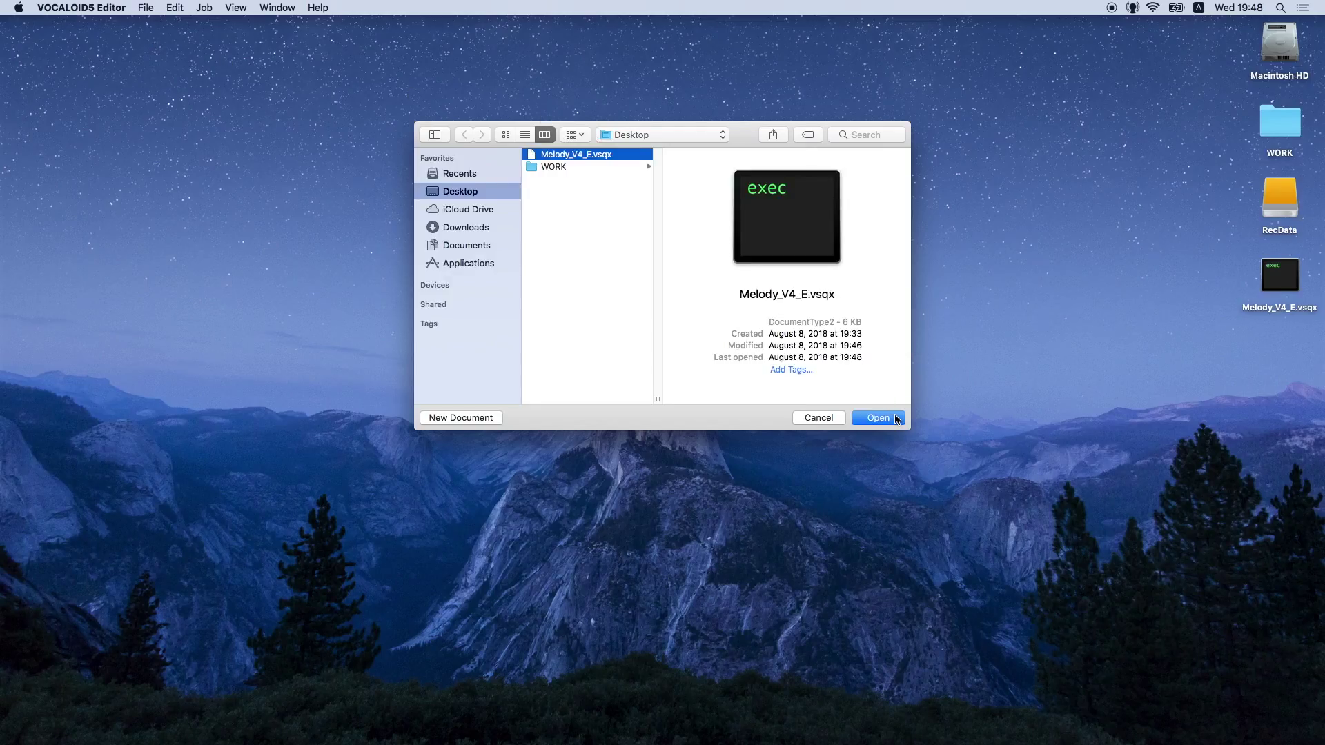
left_click(878, 417)
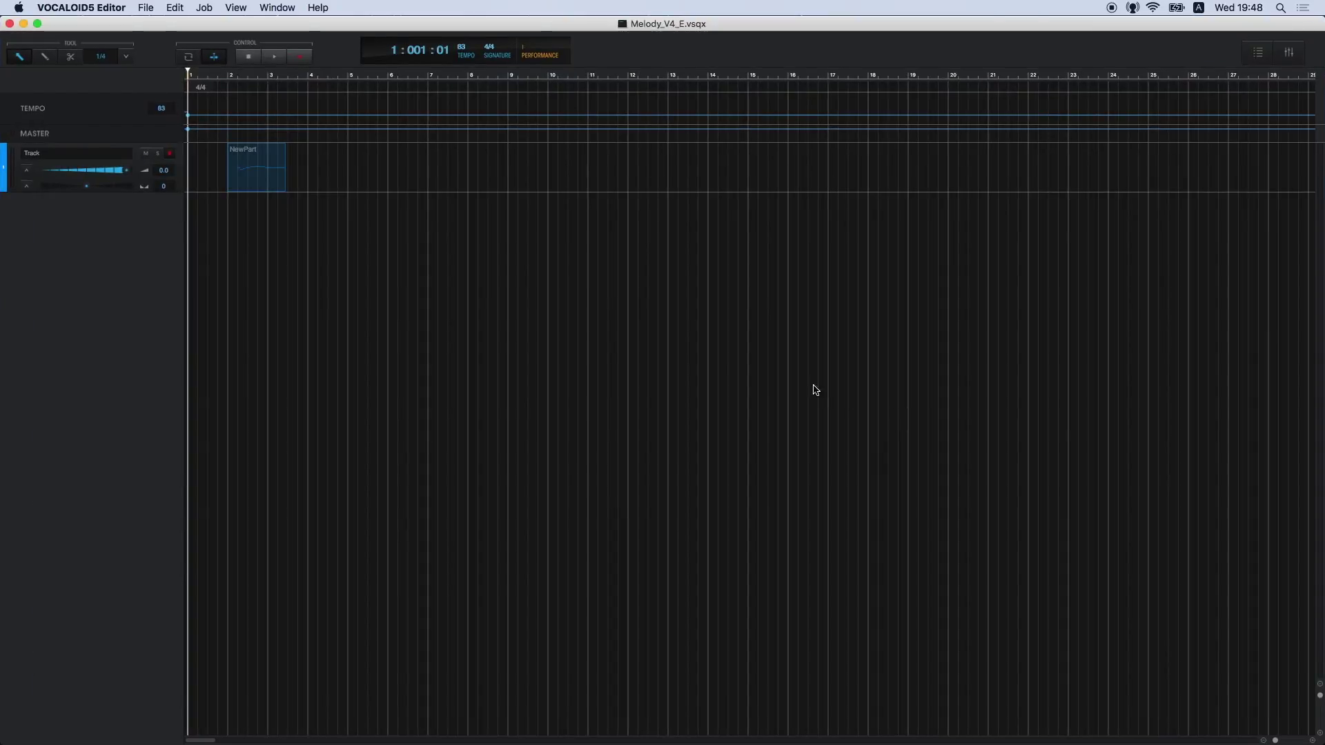
double_click(271, 192)
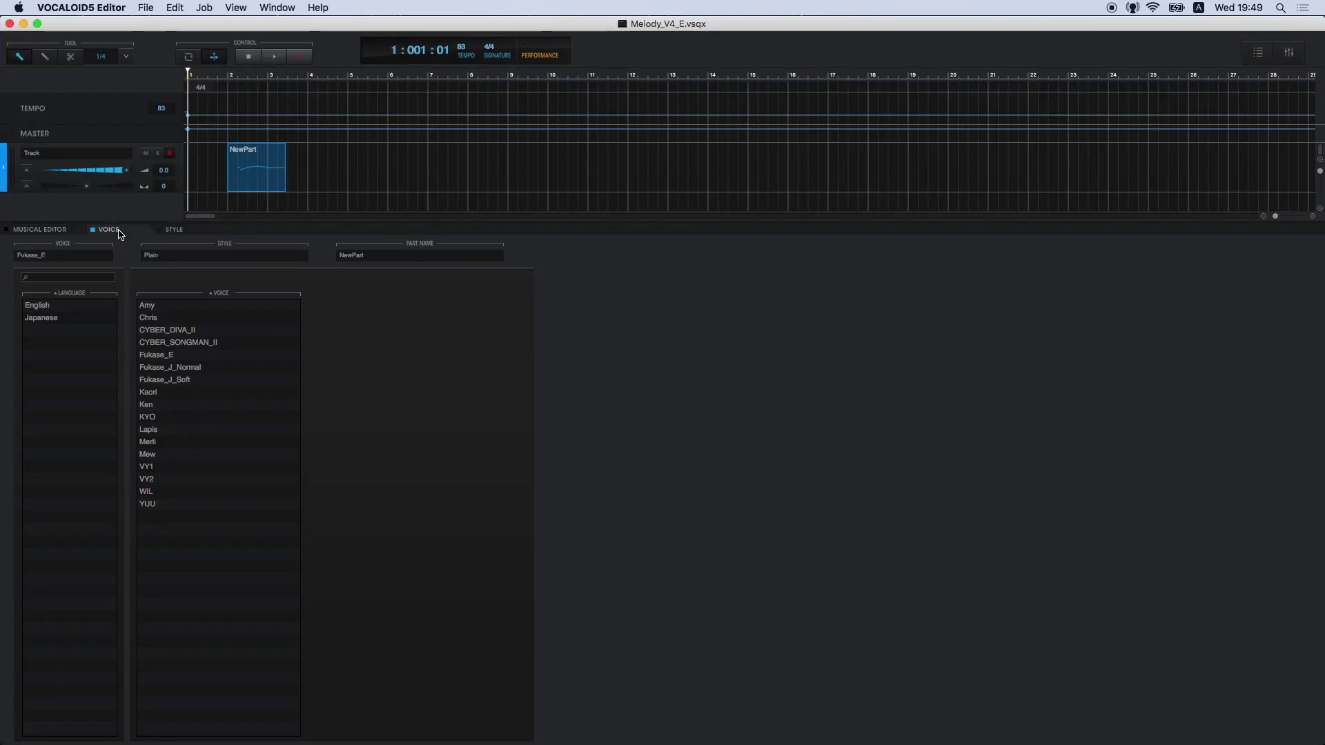
Look over NewPart's voice list, then switch to its style browser
left_click(119, 232)
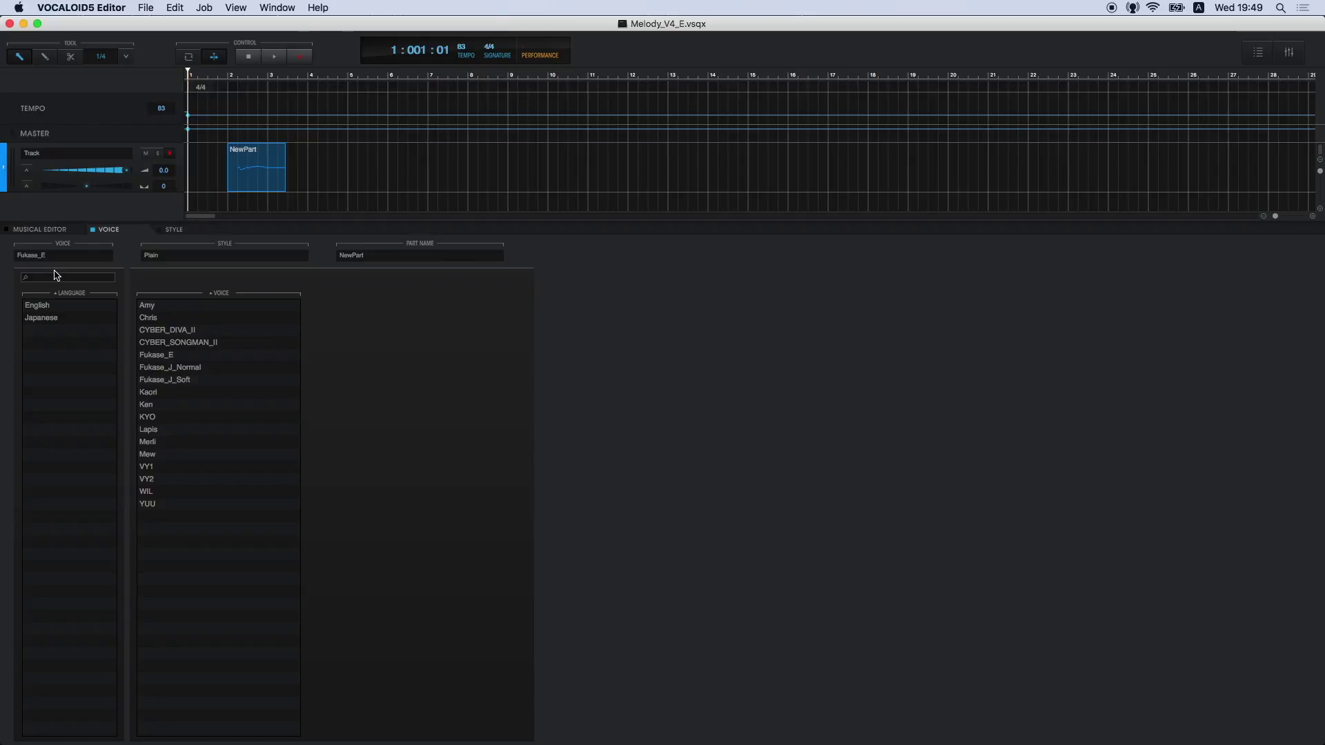
left_click(196, 234)
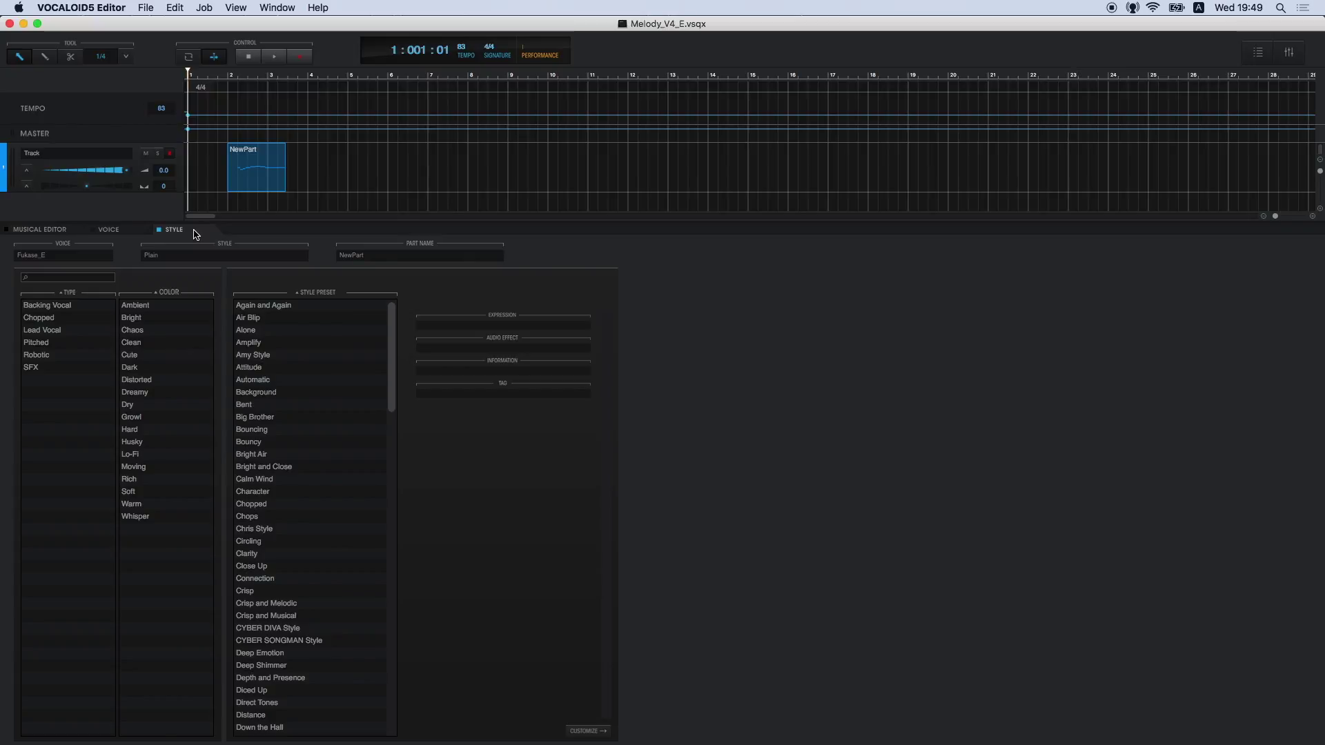
Apply the Lead Vocal, Bright 'Great Vibration' style preset to NewPart and play the melody
left_click(86, 330)
left_click(153, 319)
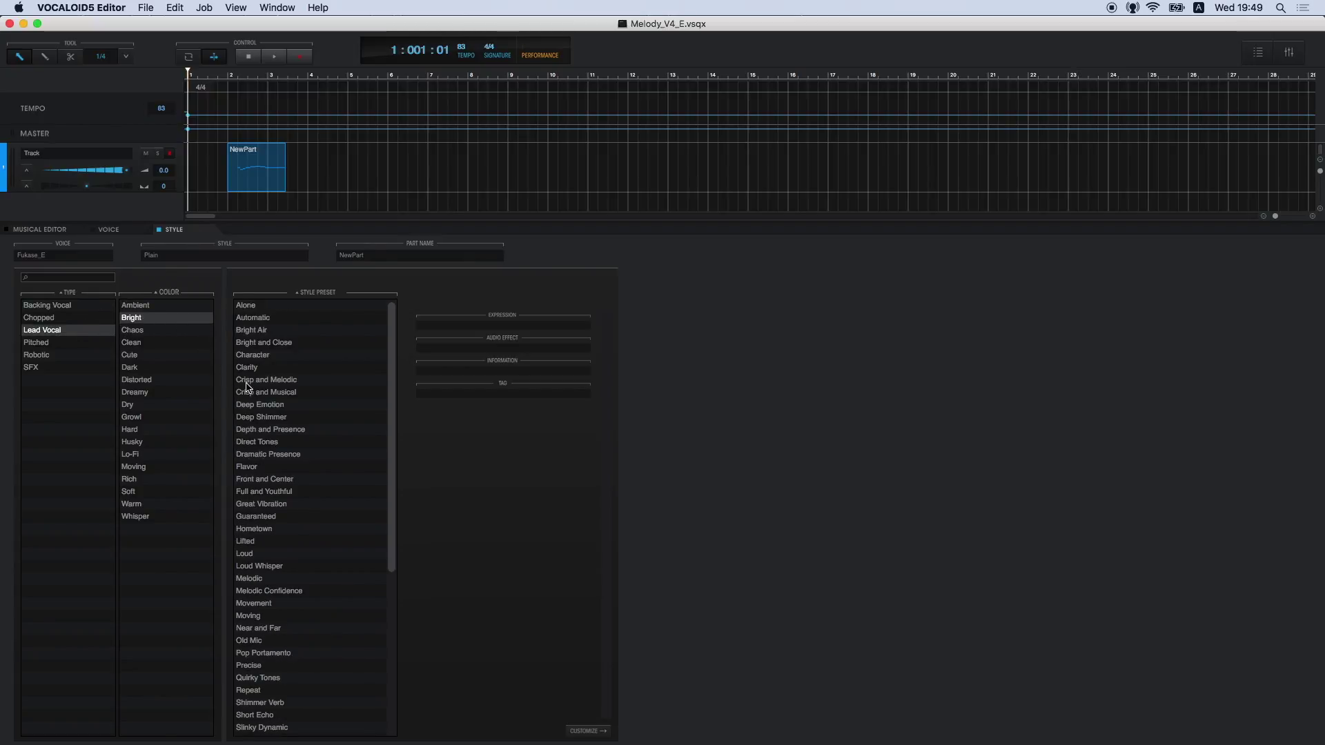
left_click(308, 504)
left_click(230, 78)
key("space")
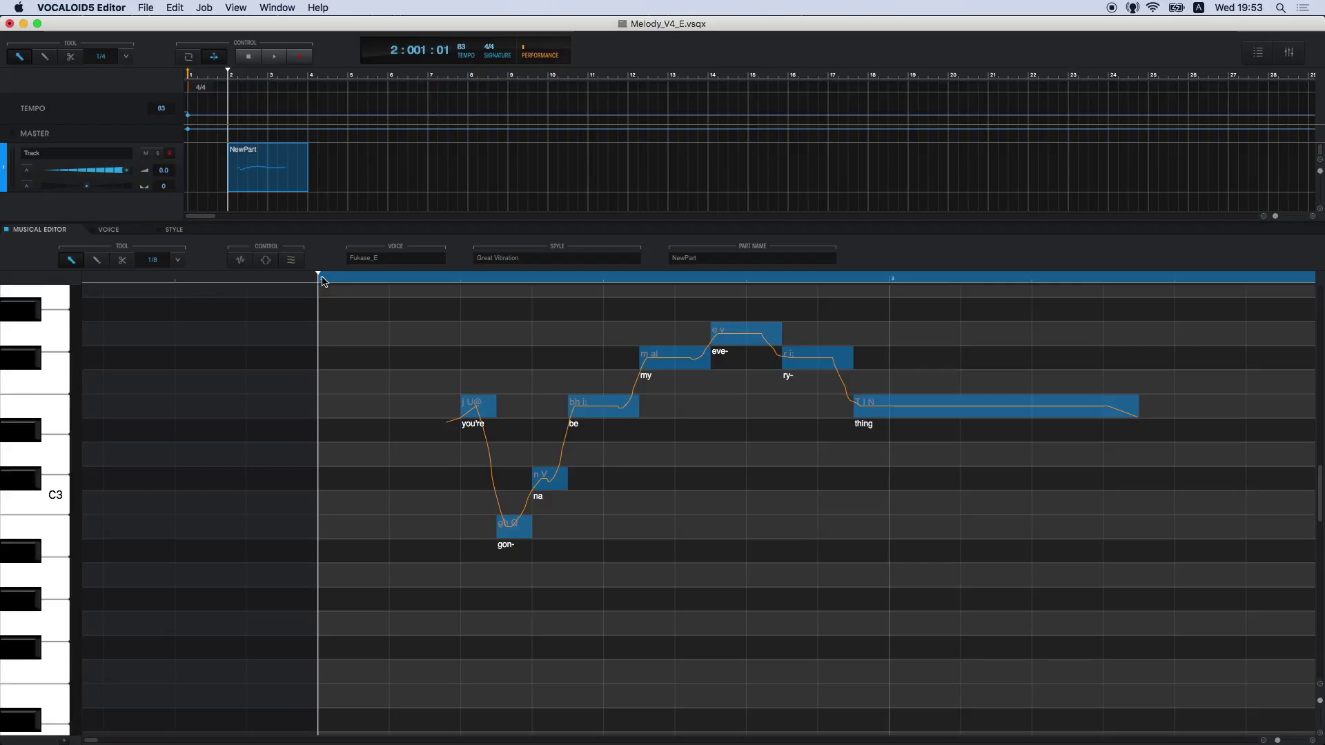
Replay the Great Vibration melody from the start of the part
key("space")
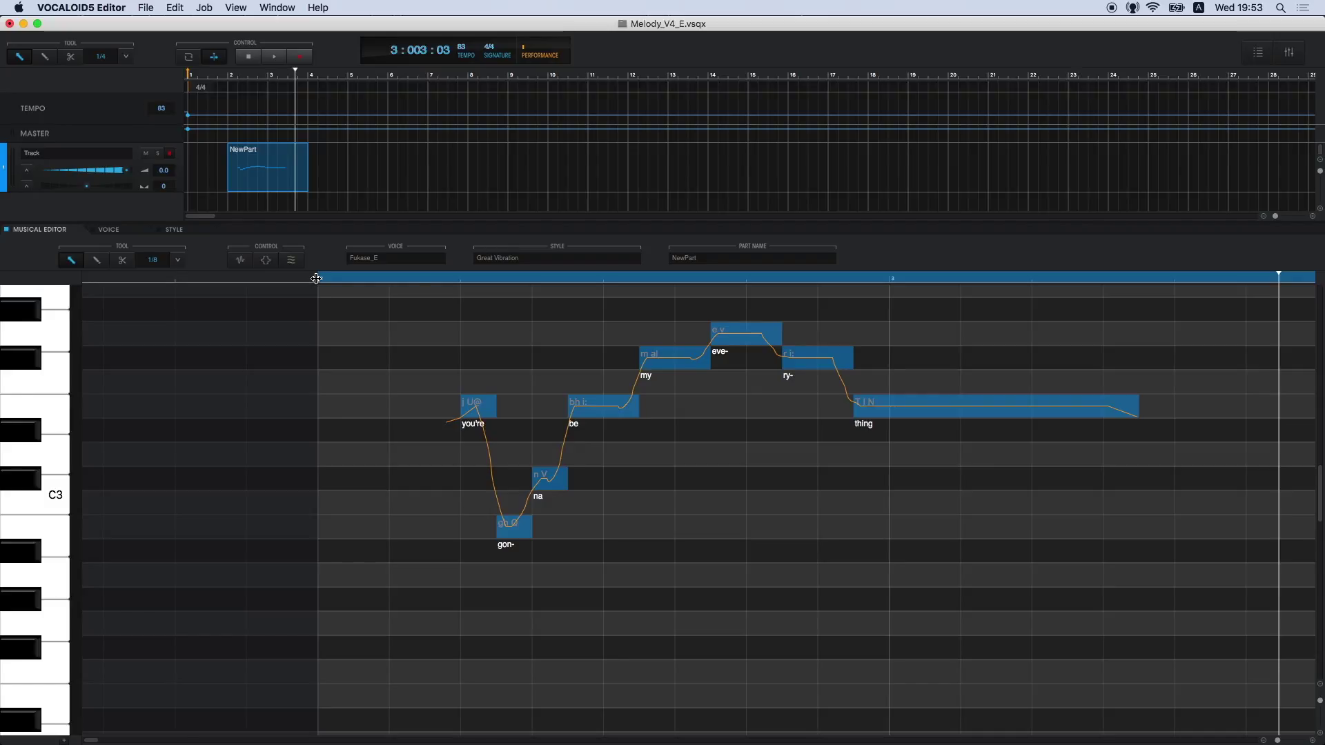
left_click(316, 278)
key("space")
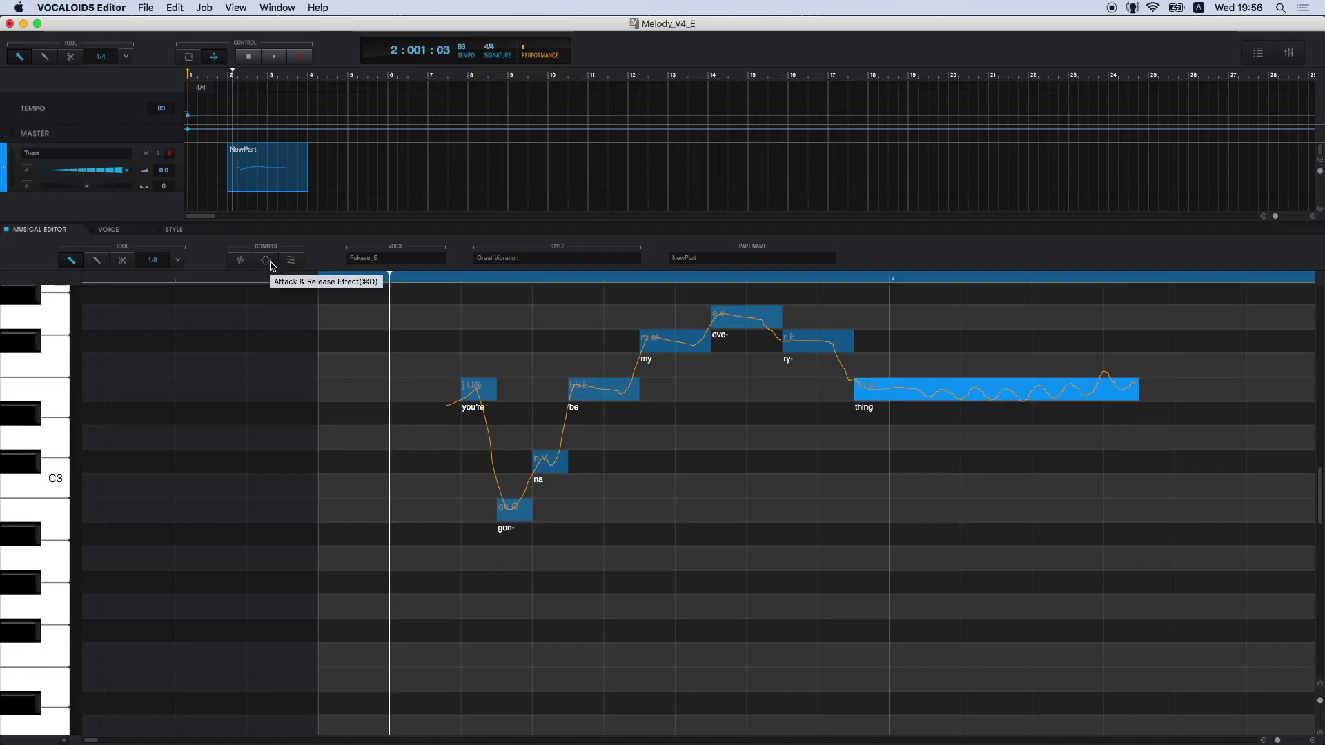
Try a DoubleAccent dynamics attack on the 'thing' note and listen to it
left_click(271, 267)
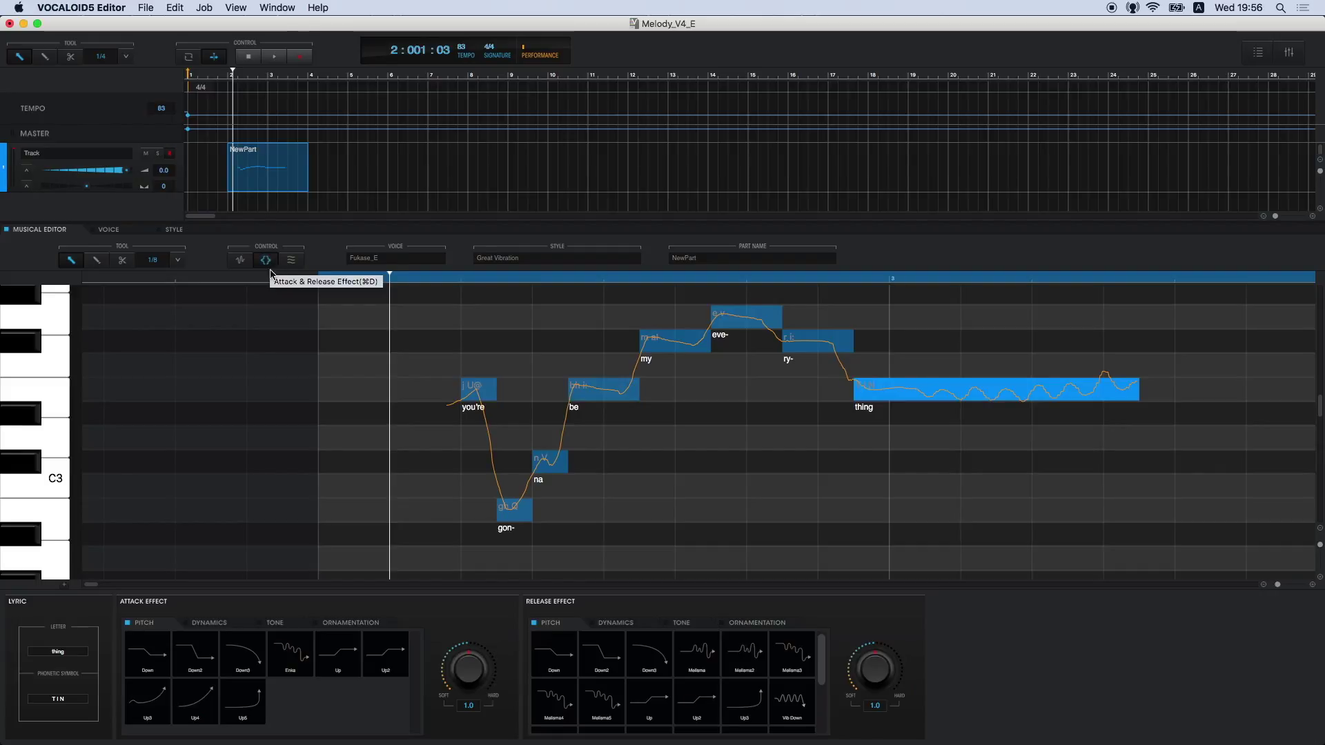
left_click(291, 628)
left_click(389, 626)
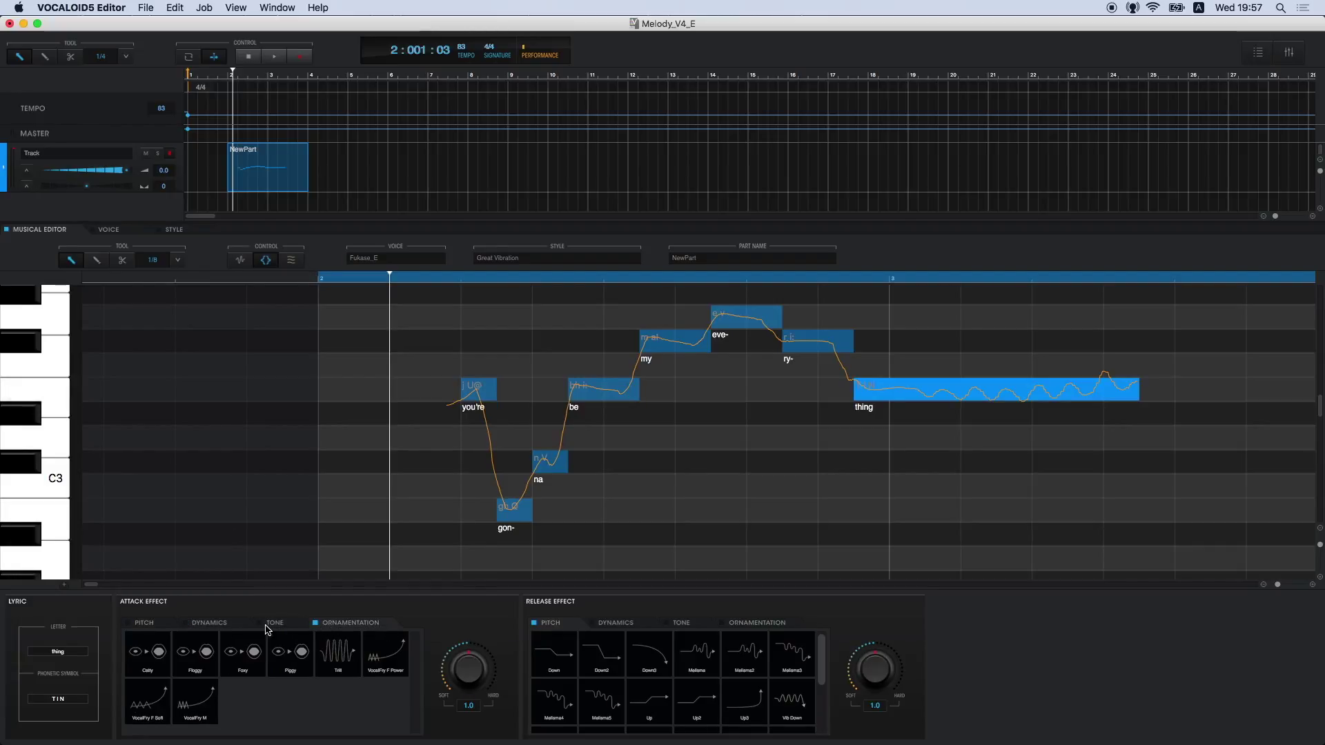
left_click(237, 625)
left_click(367, 646)
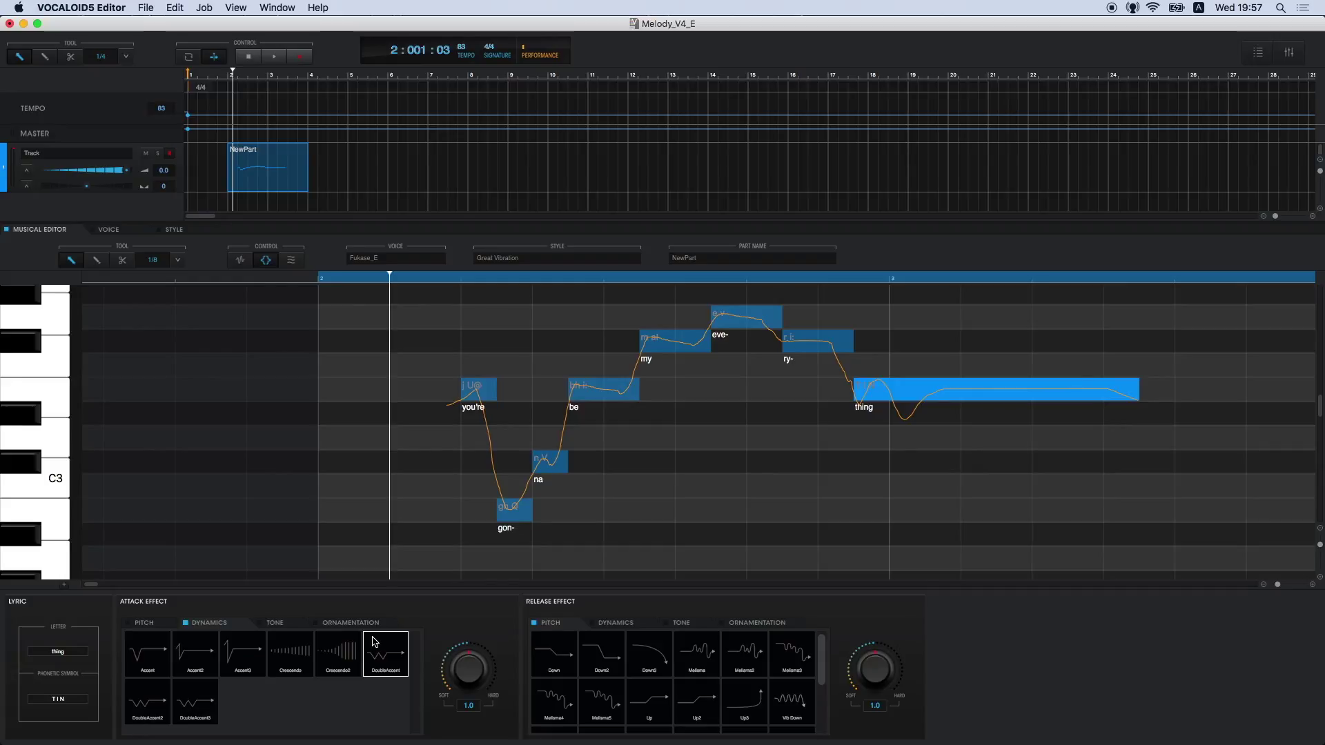
key("space")
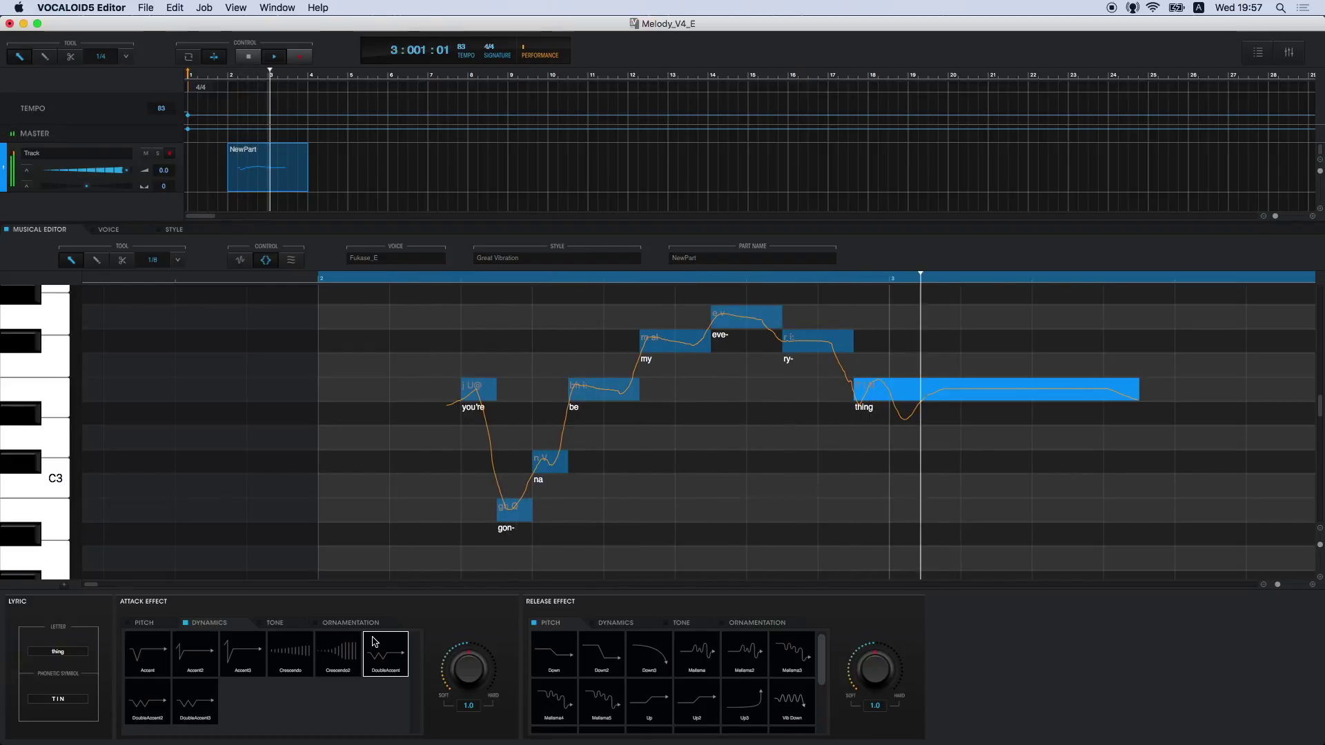
key("space")
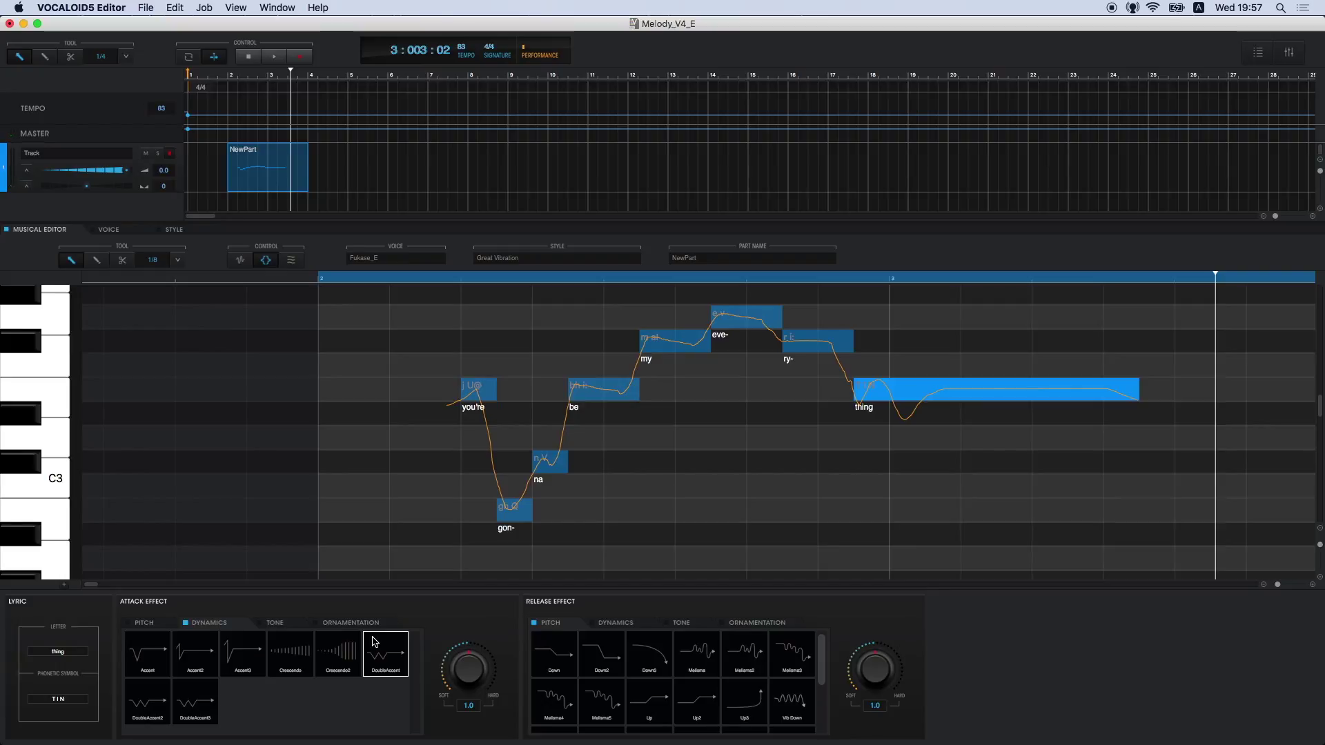
Add a Vib Normal vibrato release to 'thing' and play from the part's start
left_click(393, 280)
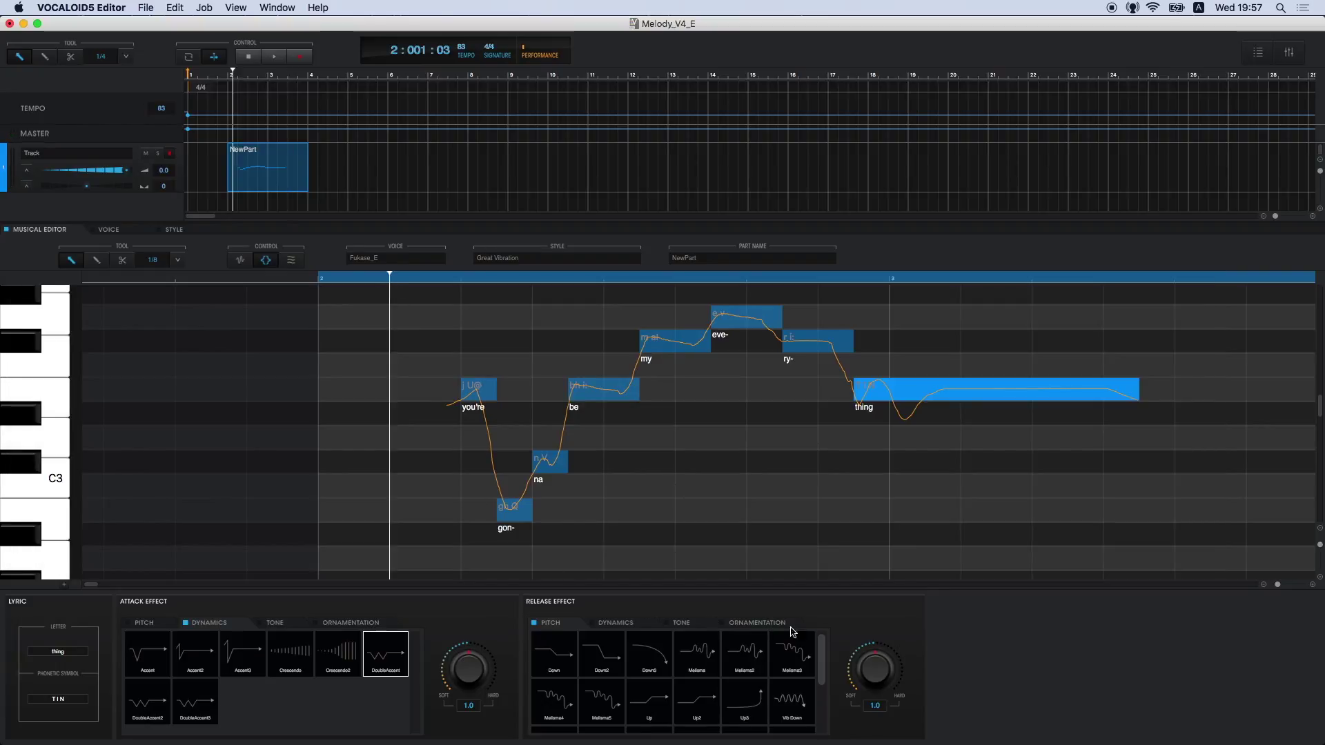
left_click_drag(823, 646, 822, 690)
left_click(801, 681)
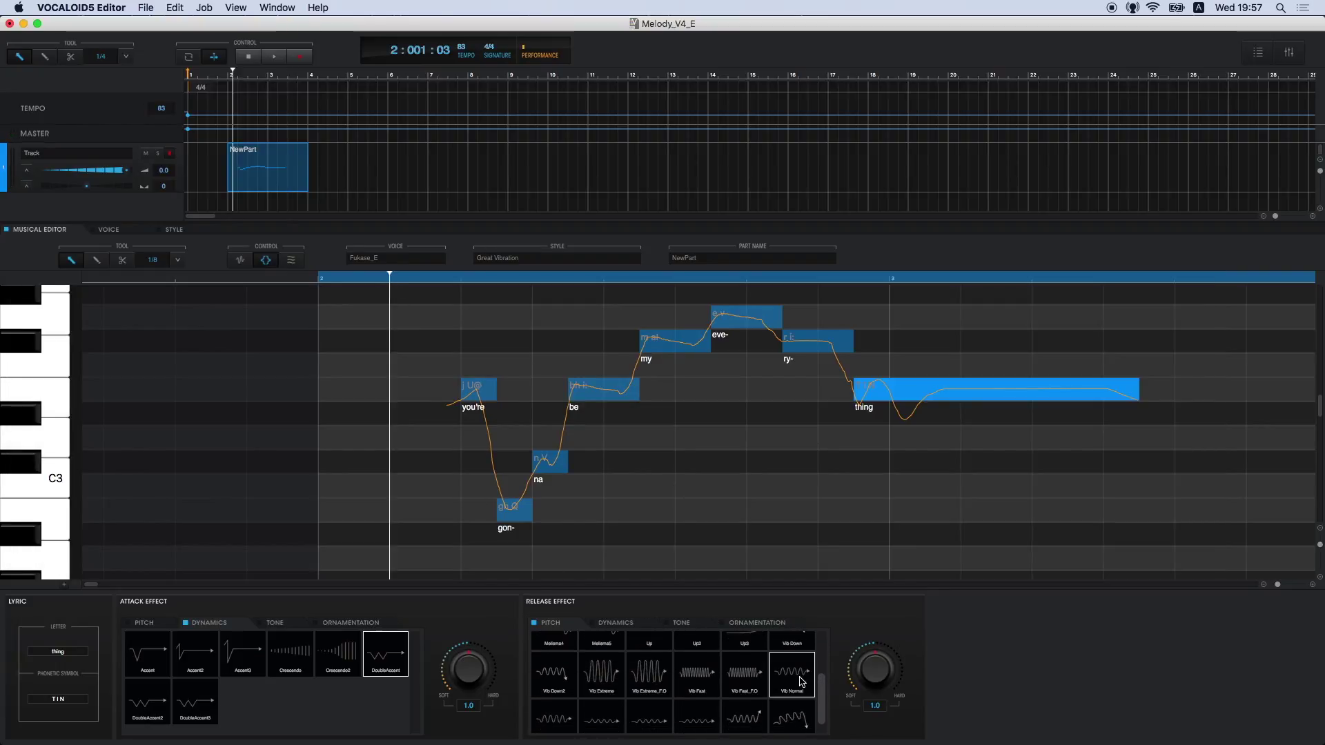
key("space")
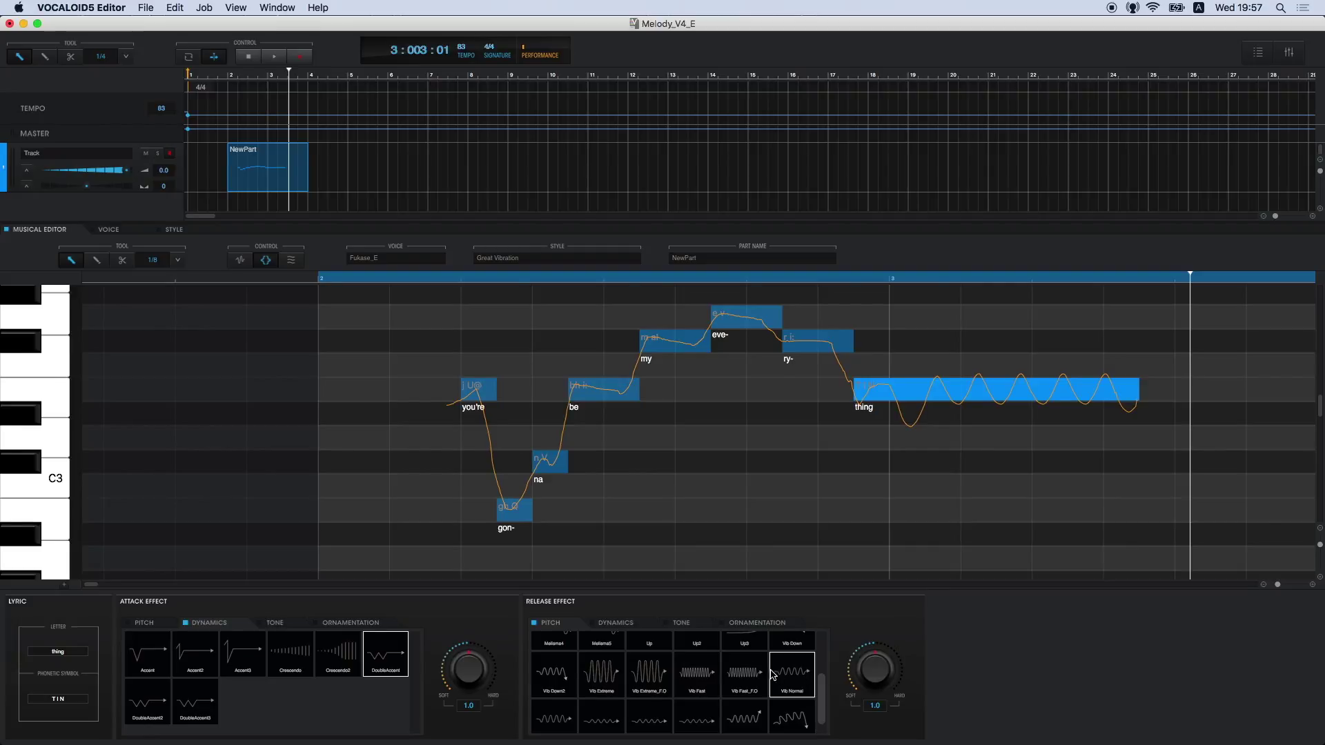
Switch 'thing' to the Fizzy attack and Uh-wa tone release, then replay from bar 2
left_click(284, 624)
left_click(334, 625)
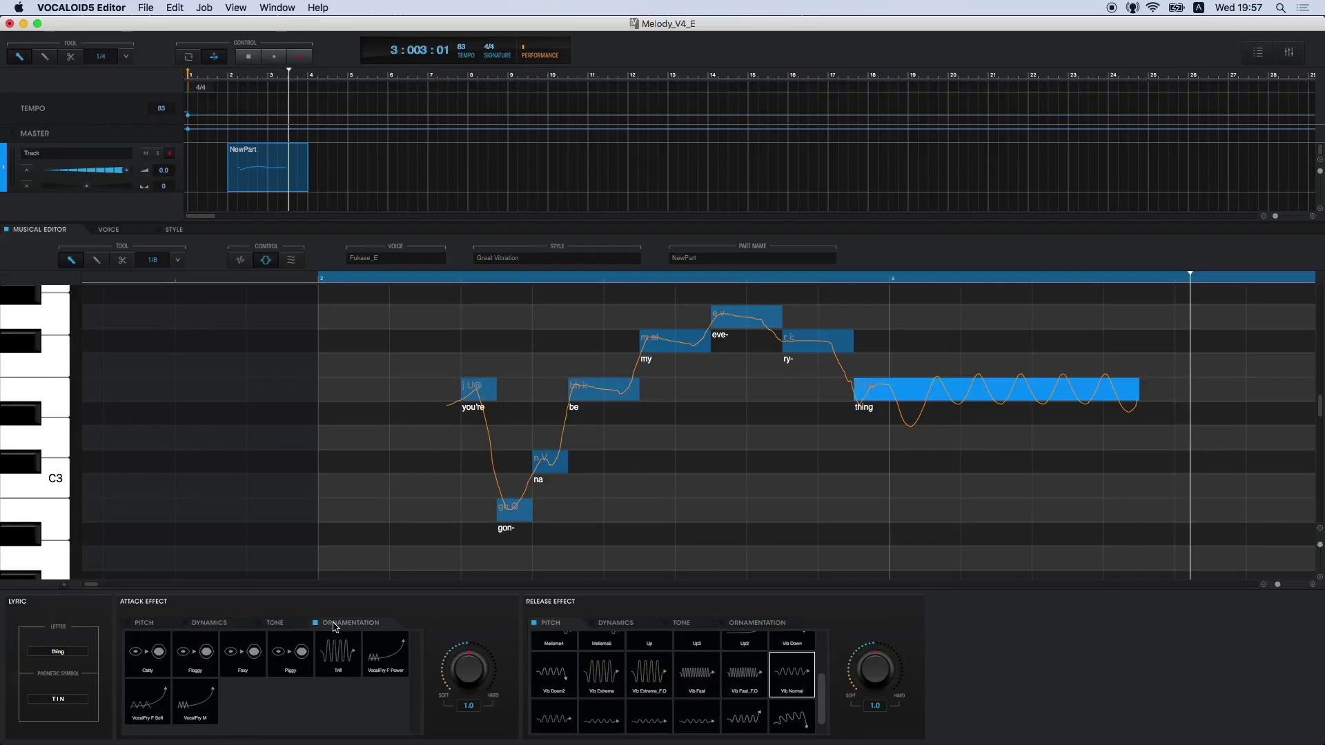
left_click(265, 644)
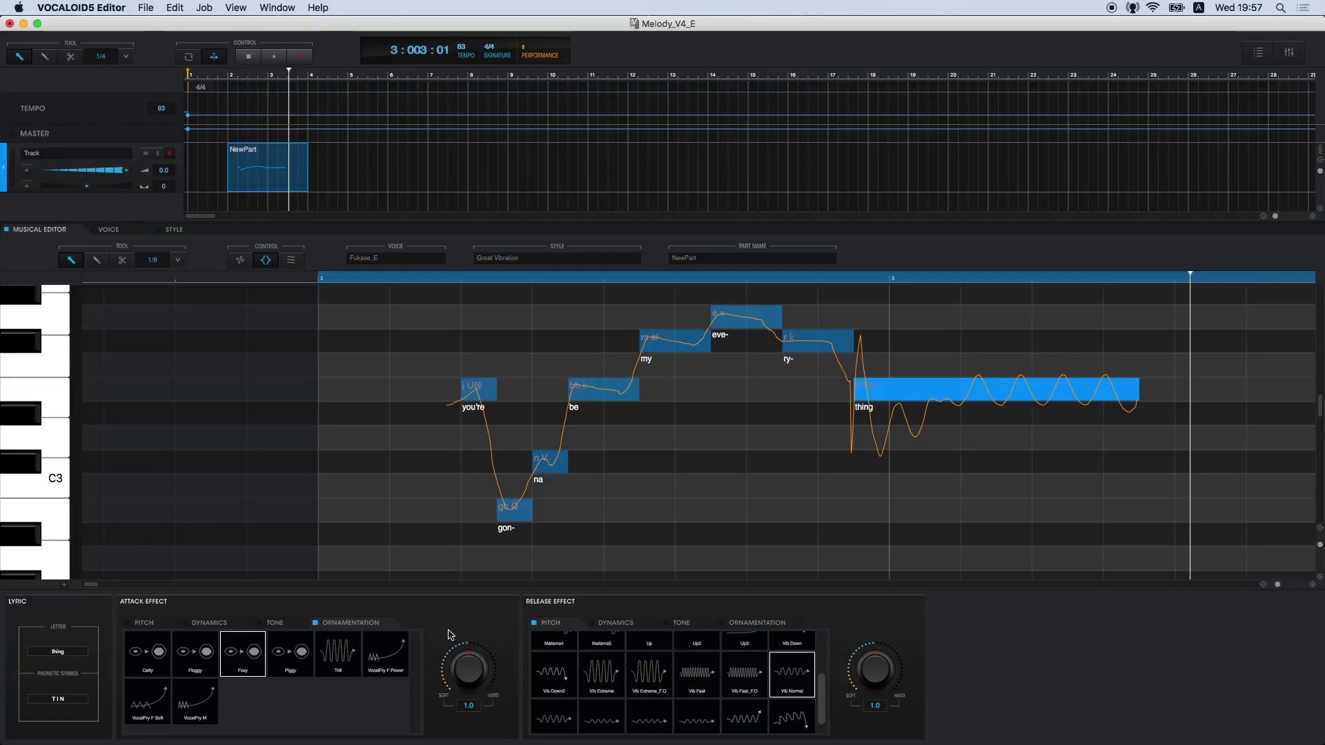
left_click(647, 625)
left_click(705, 625)
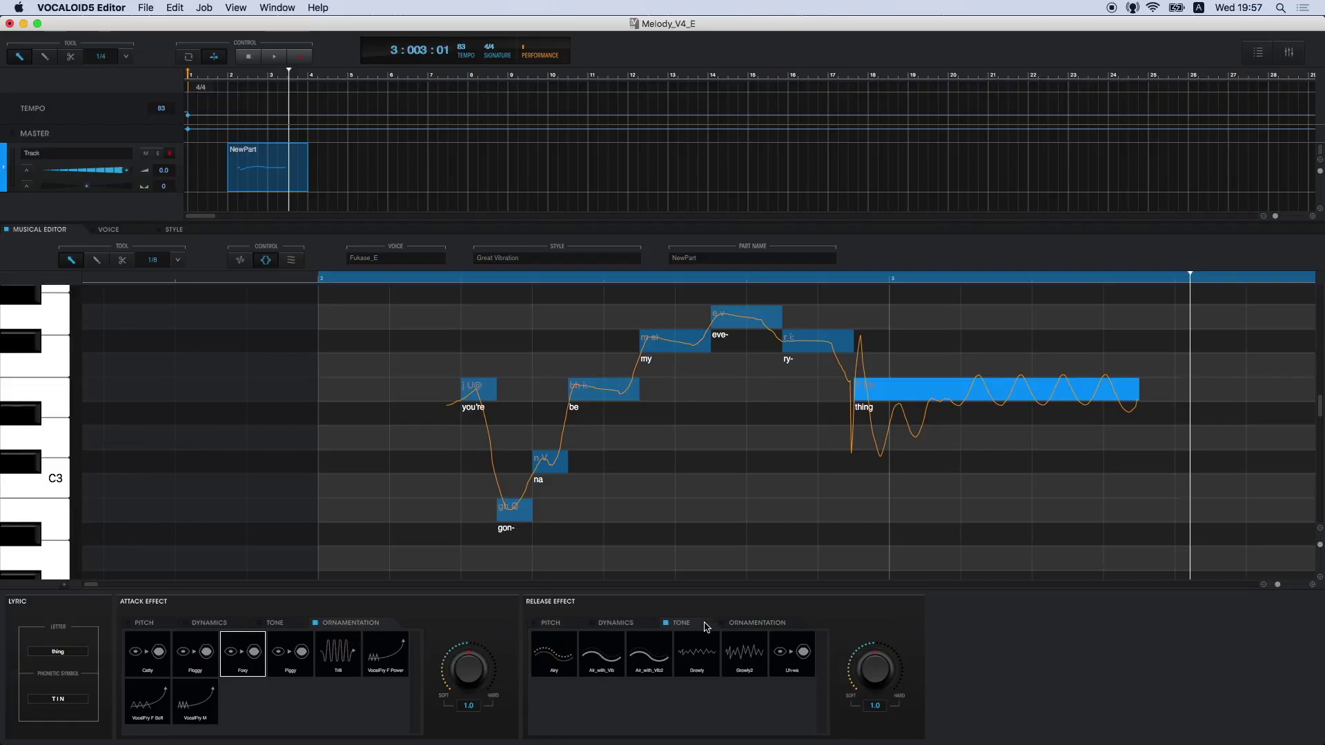
left_click(792, 653)
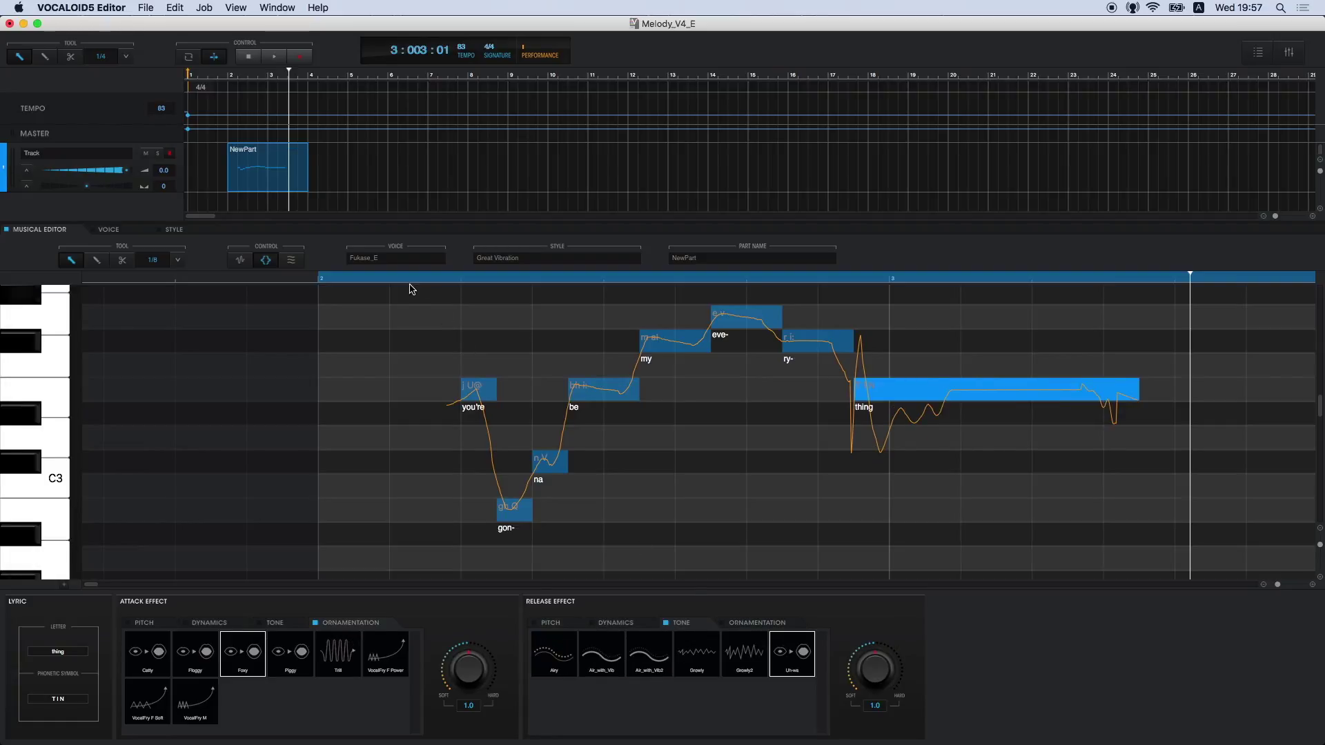
key("space")
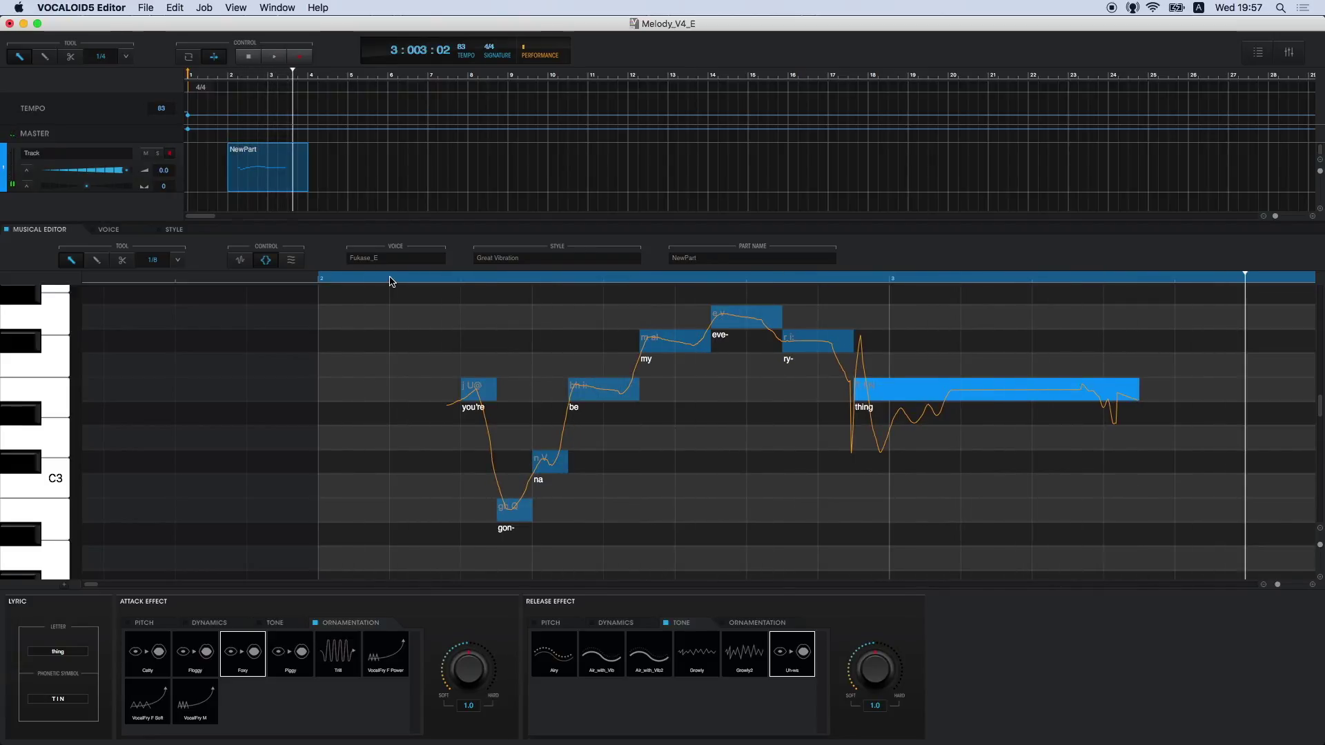
Show waveforms, set attack depth 0.5 and release depth 0.6, and play from bar 2
left_click(247, 263)
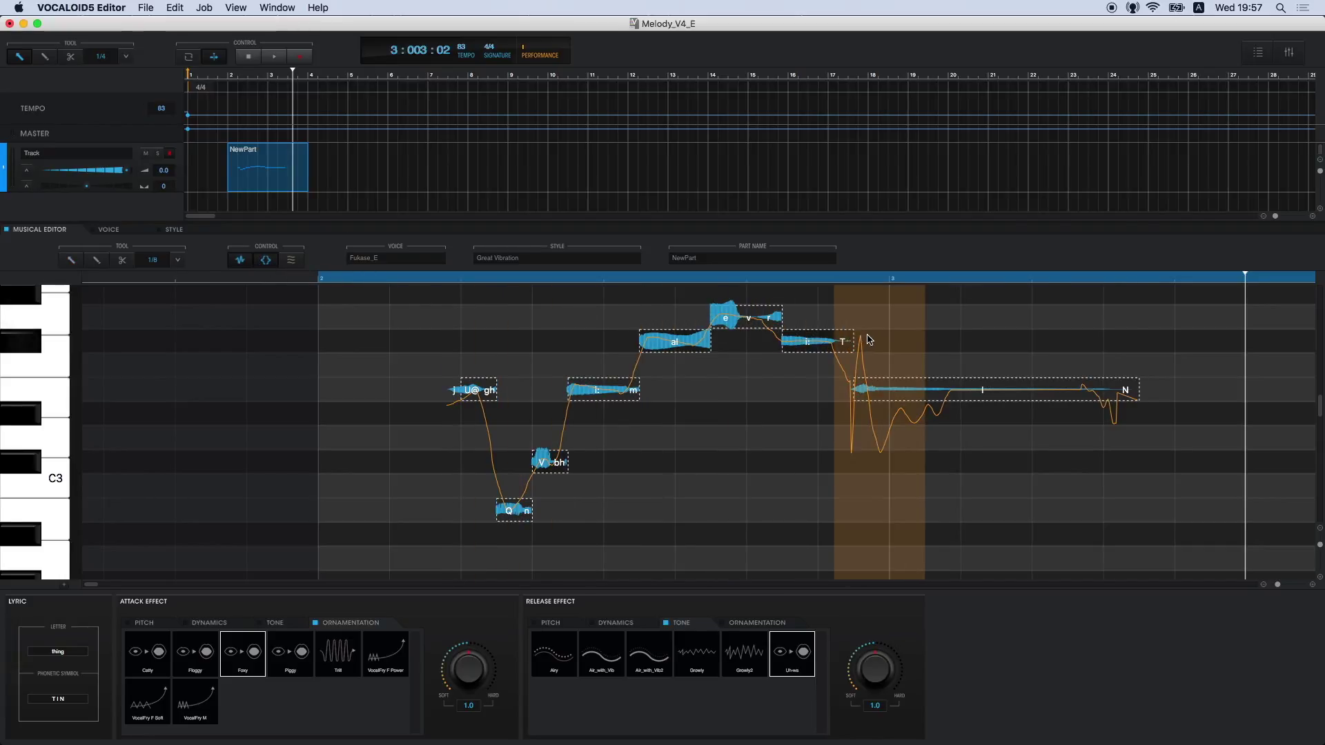
left_click_drag(868, 340, 871, 356)
left_click_drag(1116, 360, 1116, 369)
left_click(359, 278)
key("space")
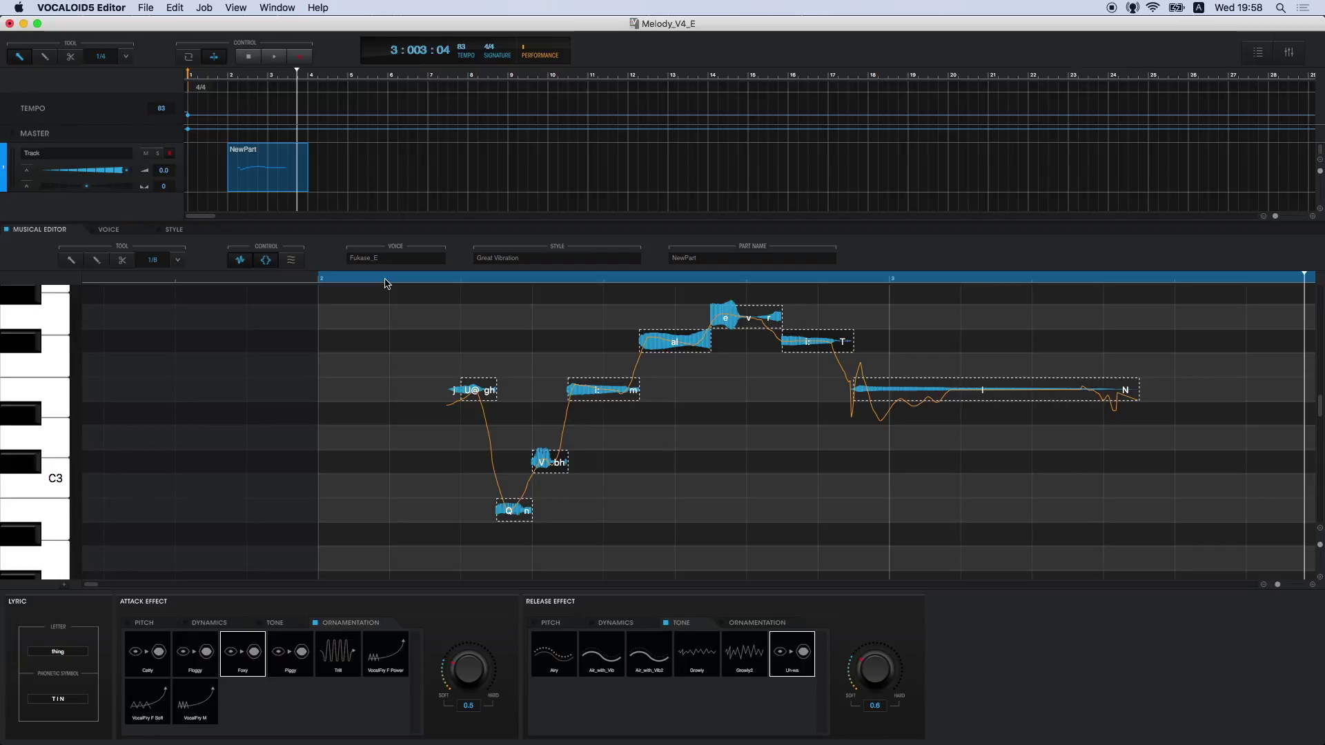
Enable Breath for the part and replay the phrase from bar 2
left_click(295, 262)
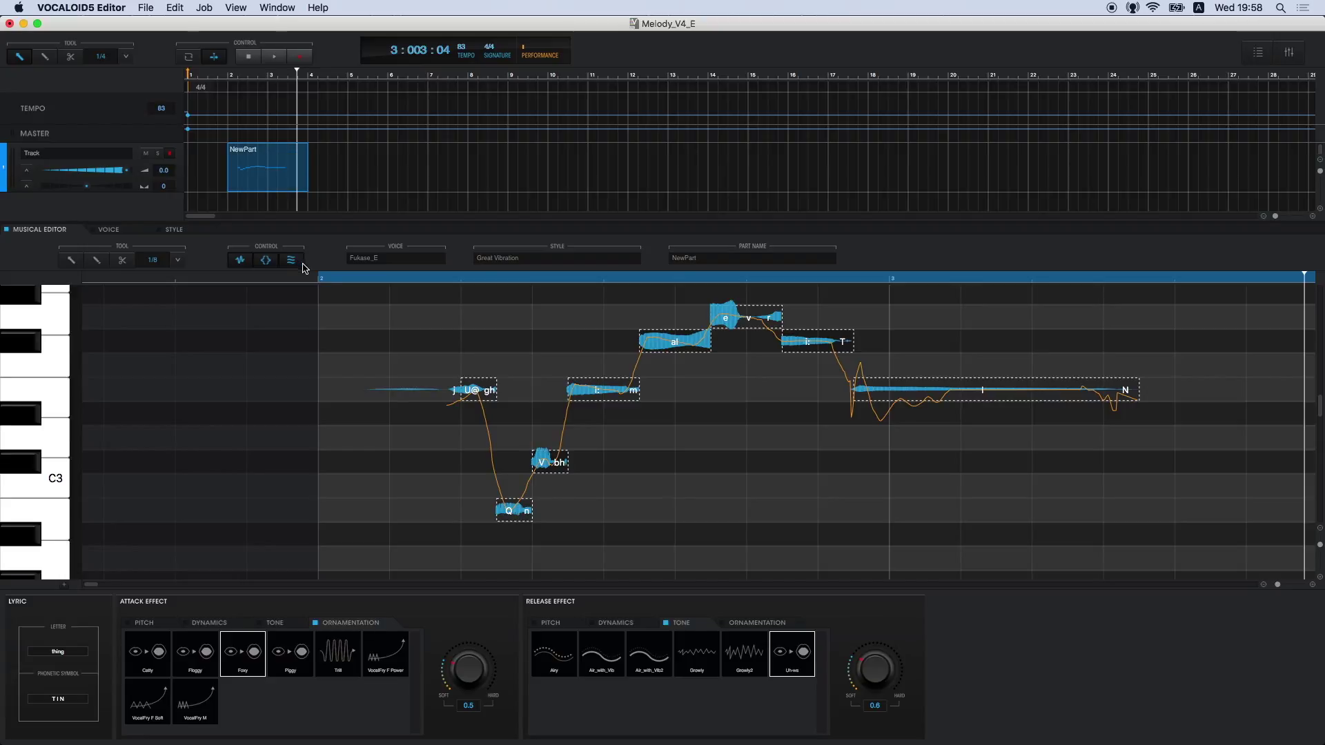
left_click(323, 279)
key("space")
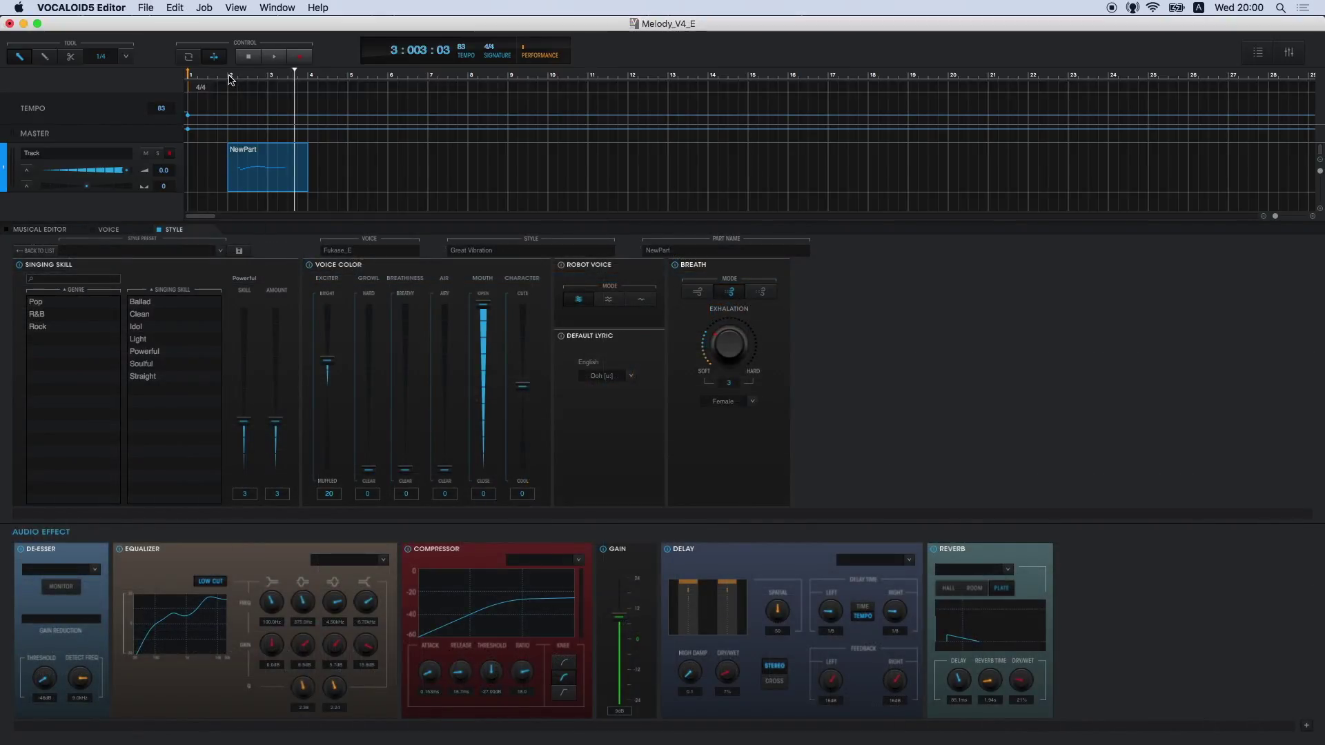
Compare Exciter and Character voice-colour settings from bar 2, leaving both at 0
left_click(231, 81)
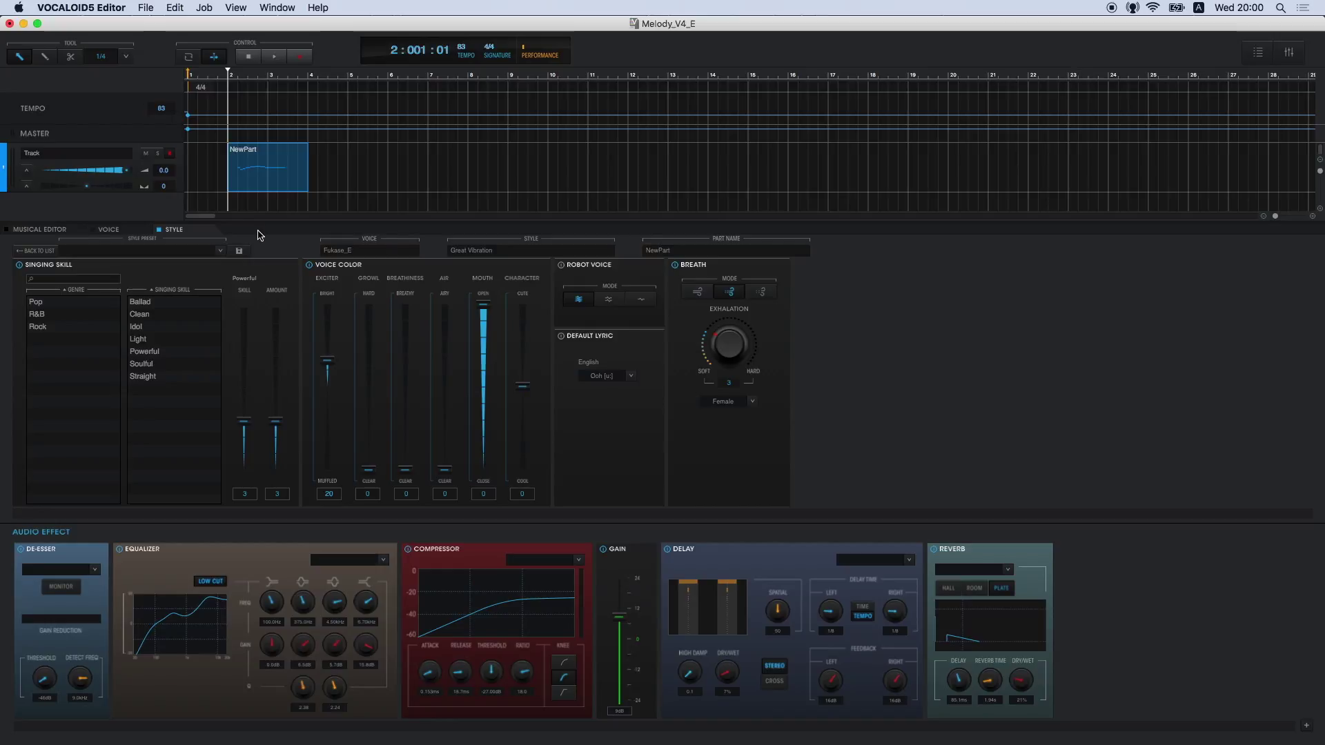
key("space")
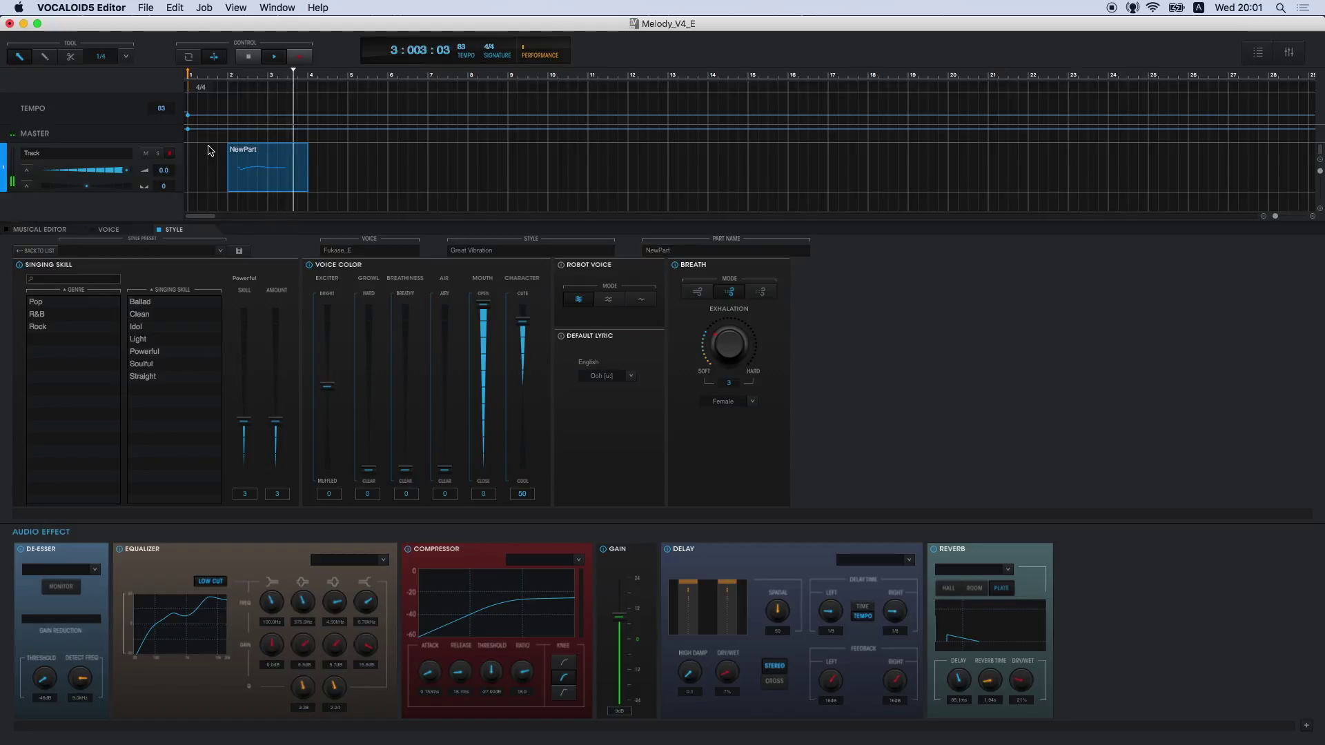
left_click(231, 74)
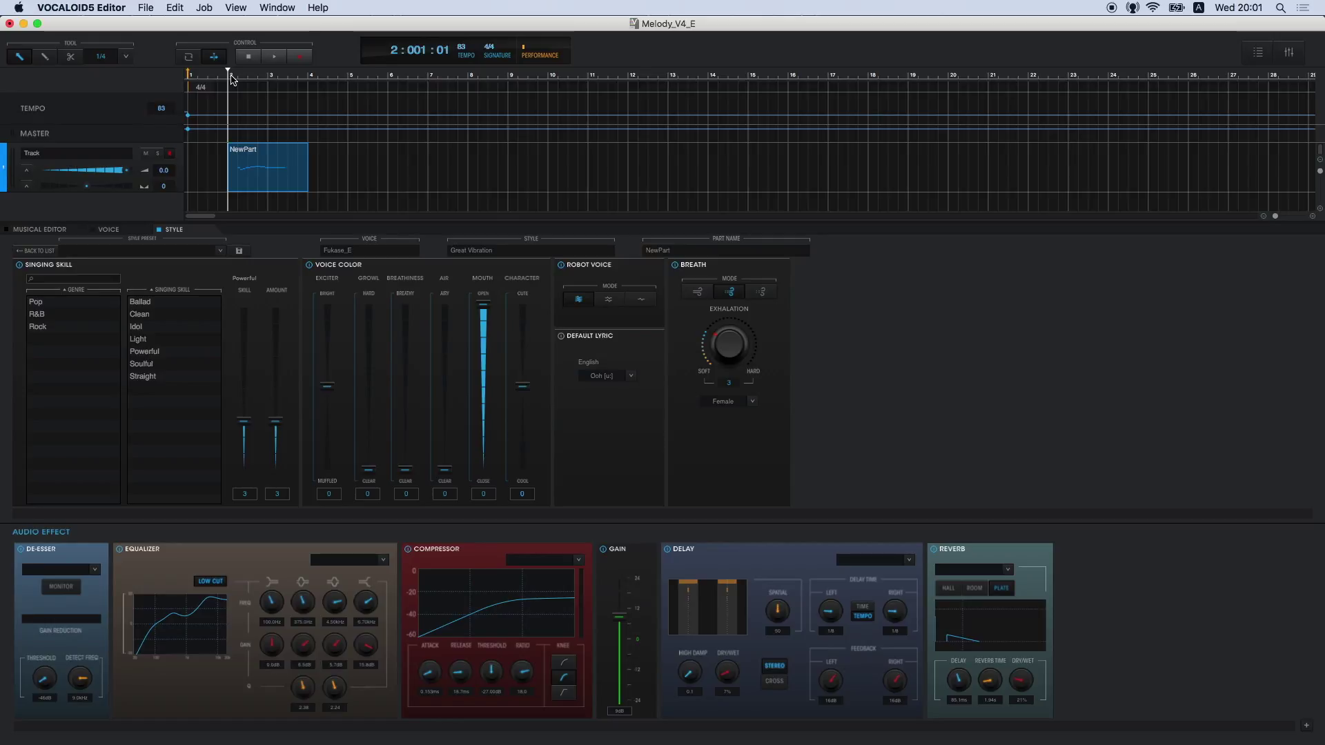
key("space")
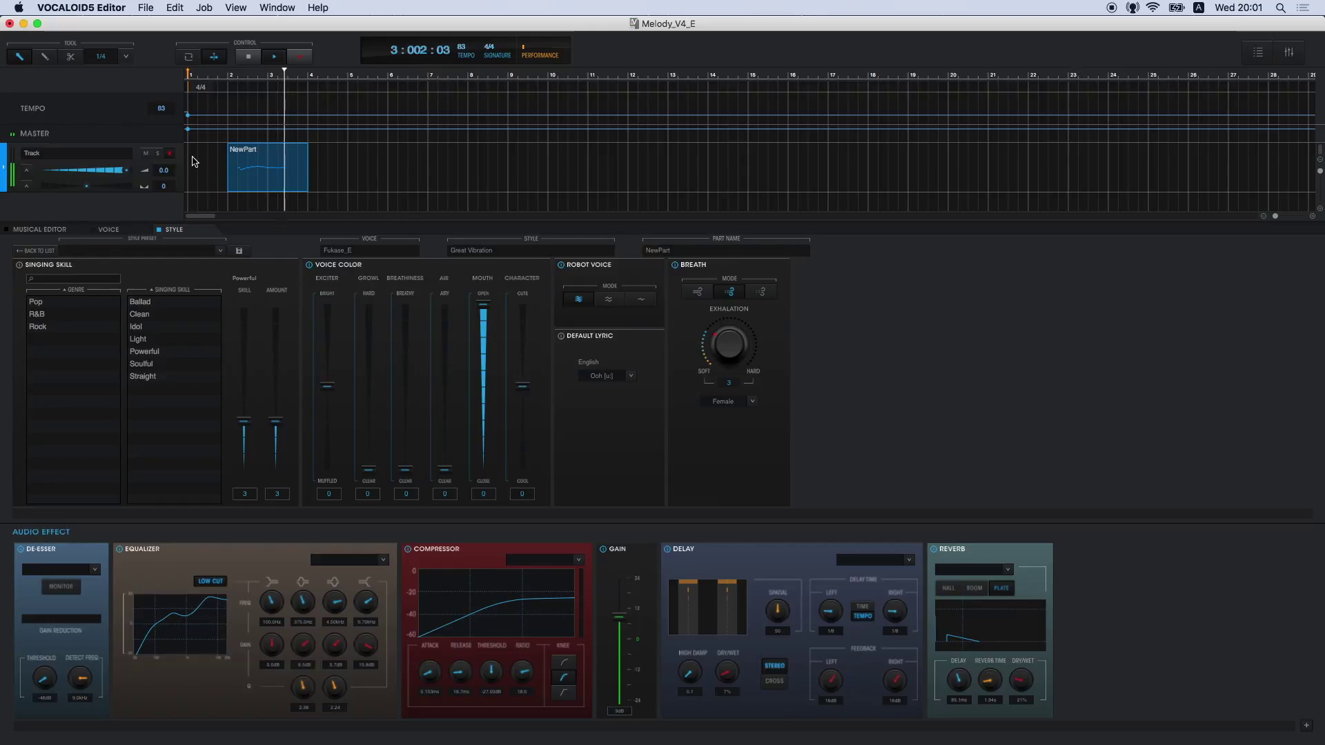
key("space")
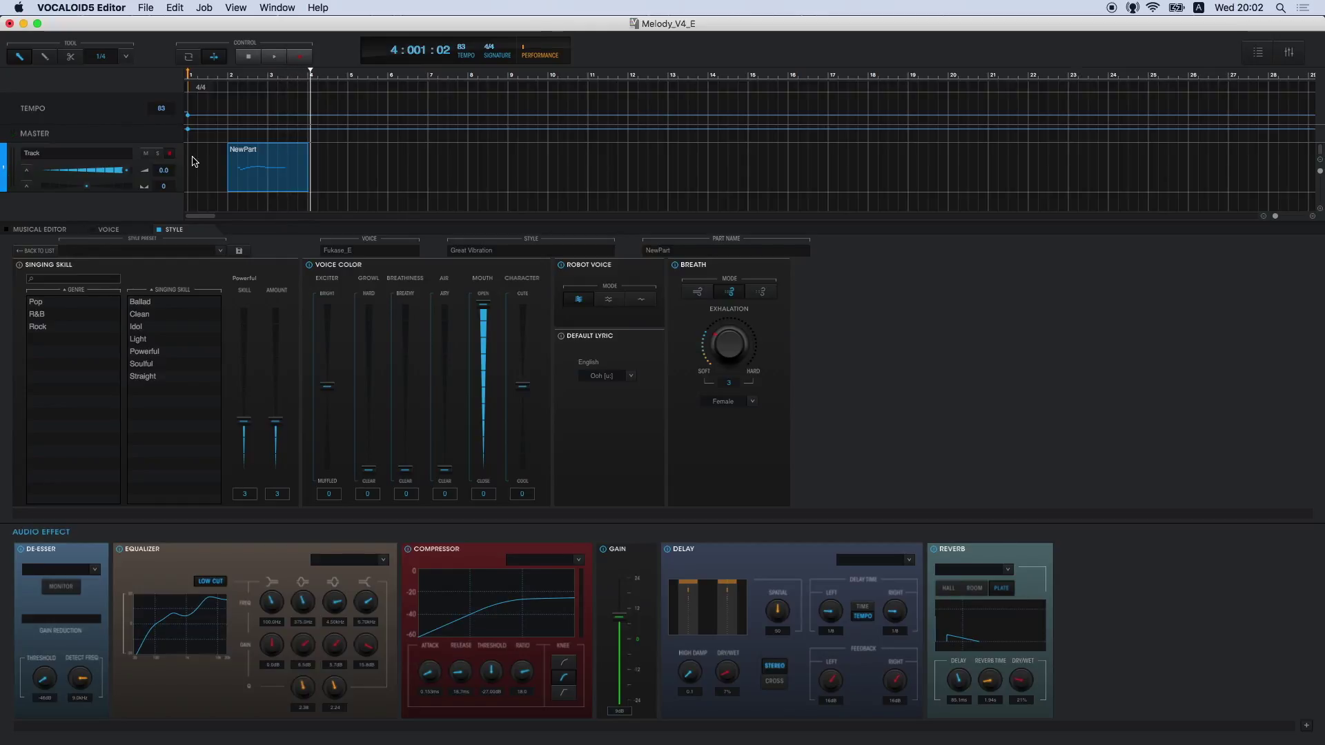
Add Distortion, Chorus, Phaser, Tremolo and Auto Pan effects, placing Distortion right after Gain
left_click(1118, 611)
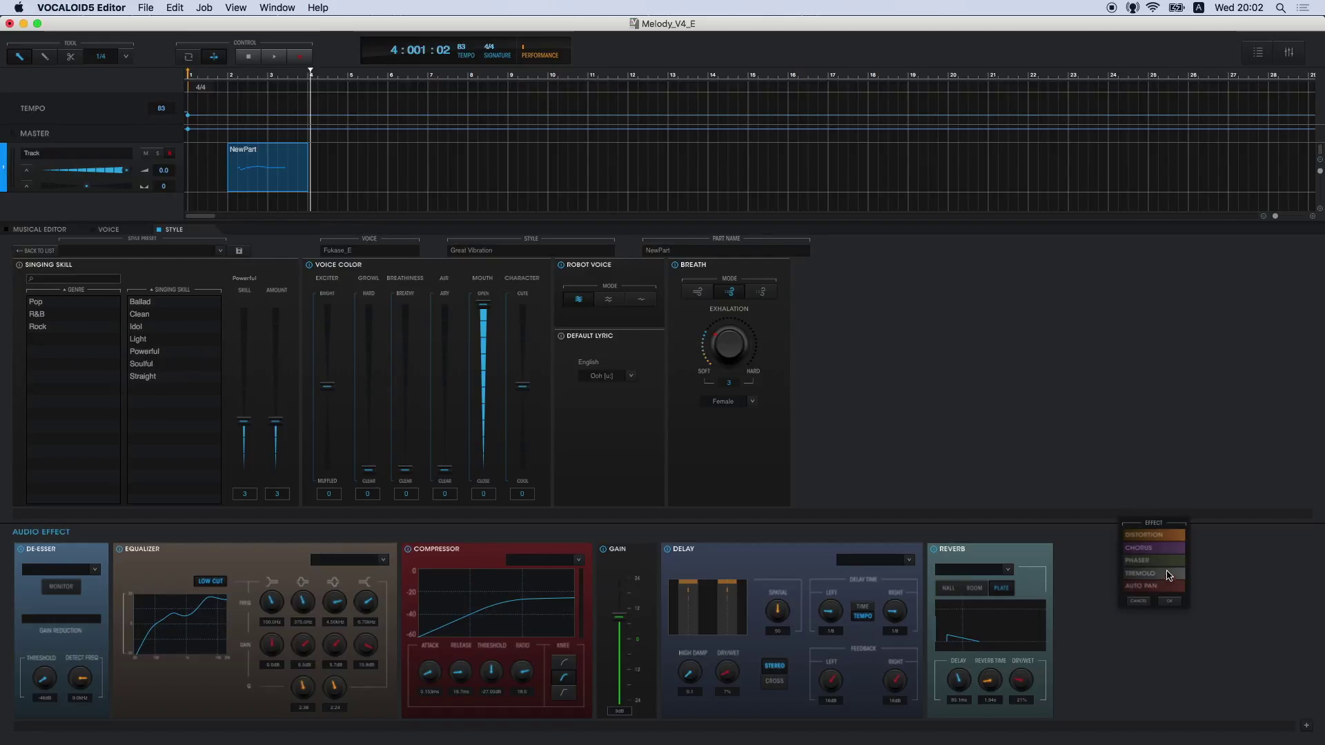
left_click(1179, 542)
left_click(1178, 548)
left_click(1176, 560)
left_click(1177, 573)
left_click(1177, 585)
left_click(1175, 601)
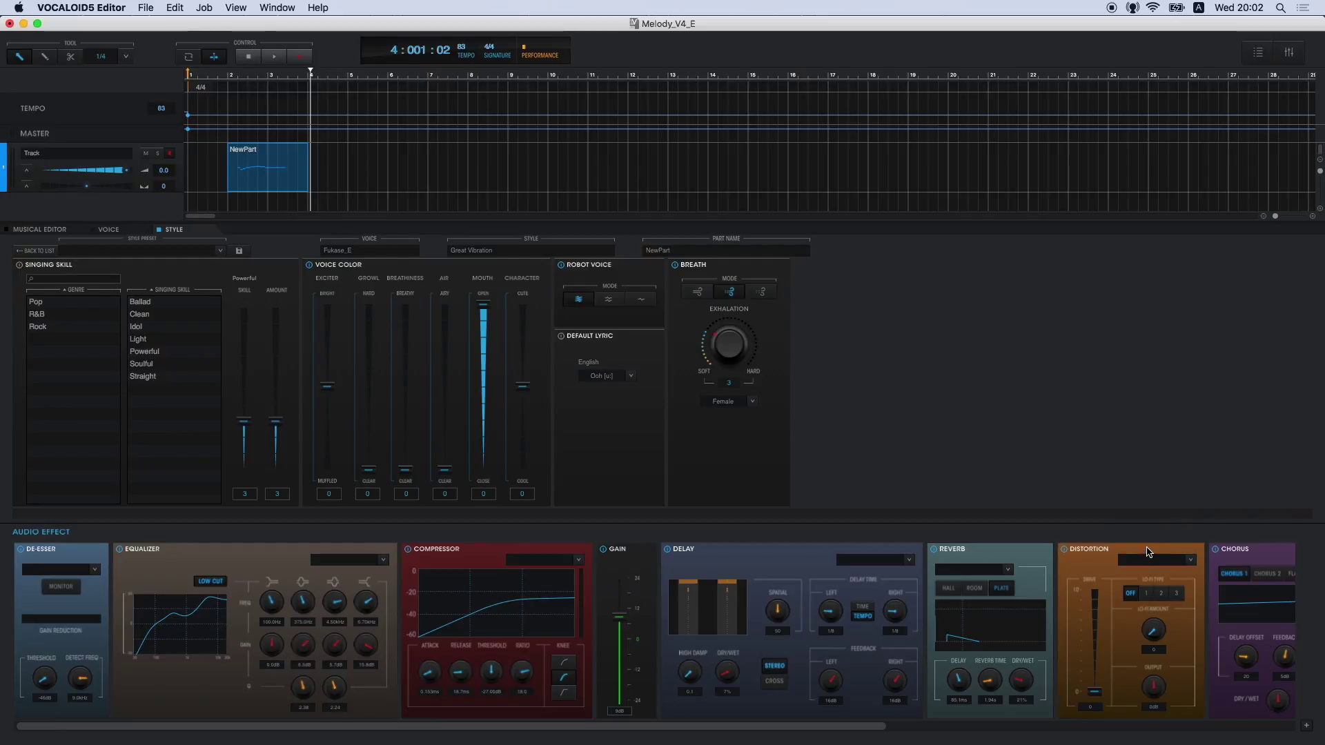
left_click_drag(1146, 564, 826, 579)
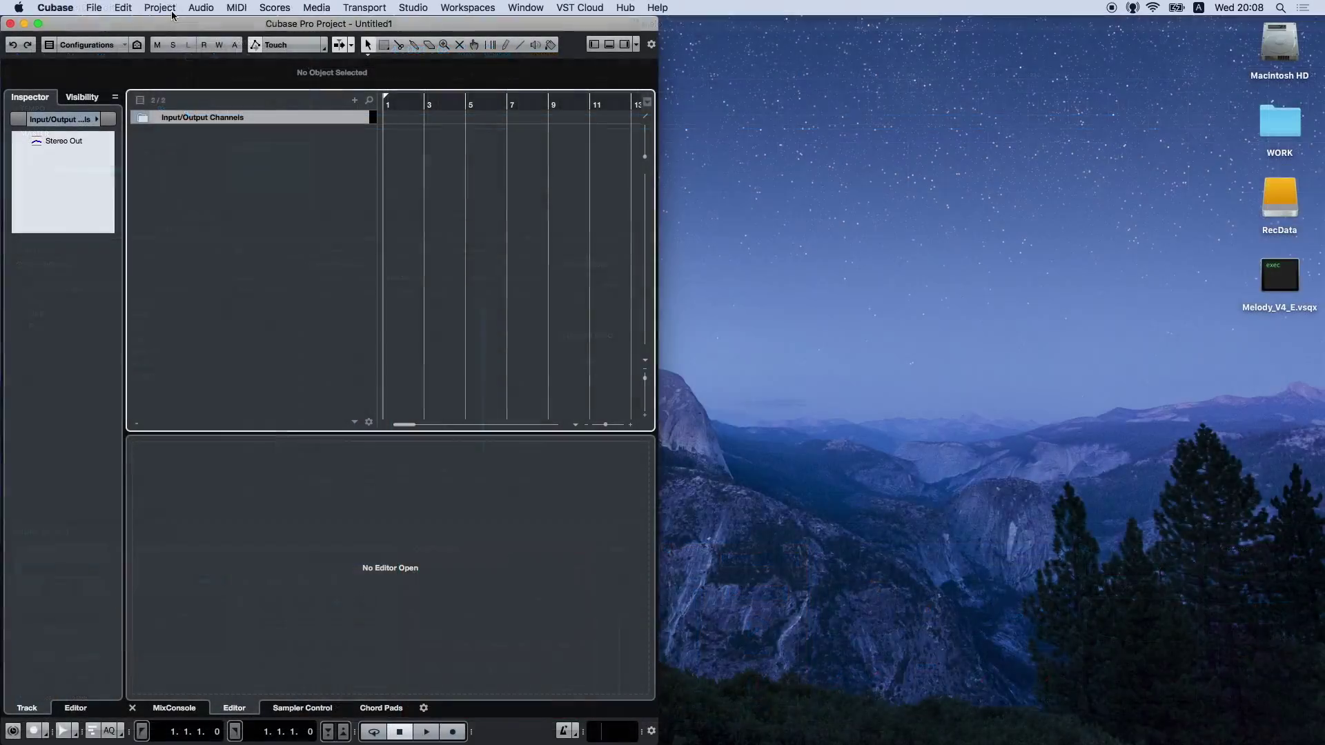
left_click(160, 8)
In Cubase, add an instrument track using VOCALOID5 VSTi
mouse_move(175, 28)
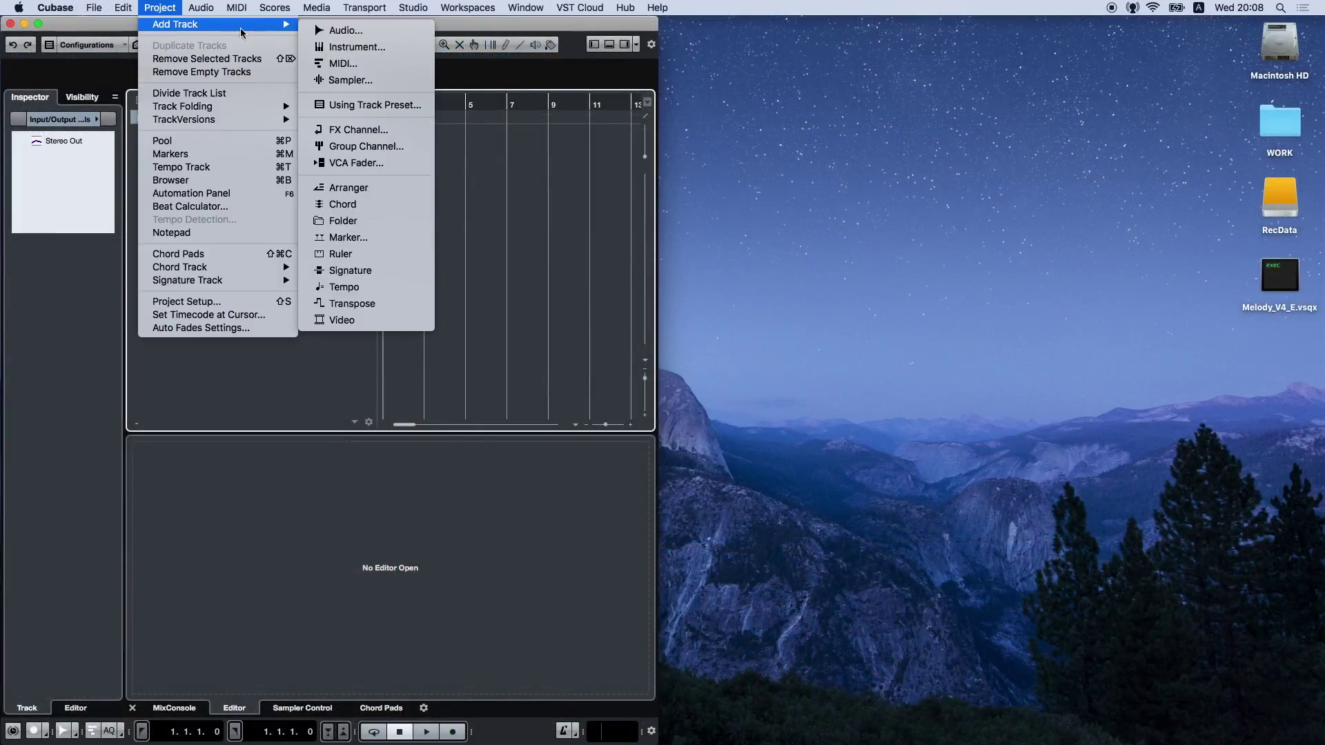
left_click(420, 45)
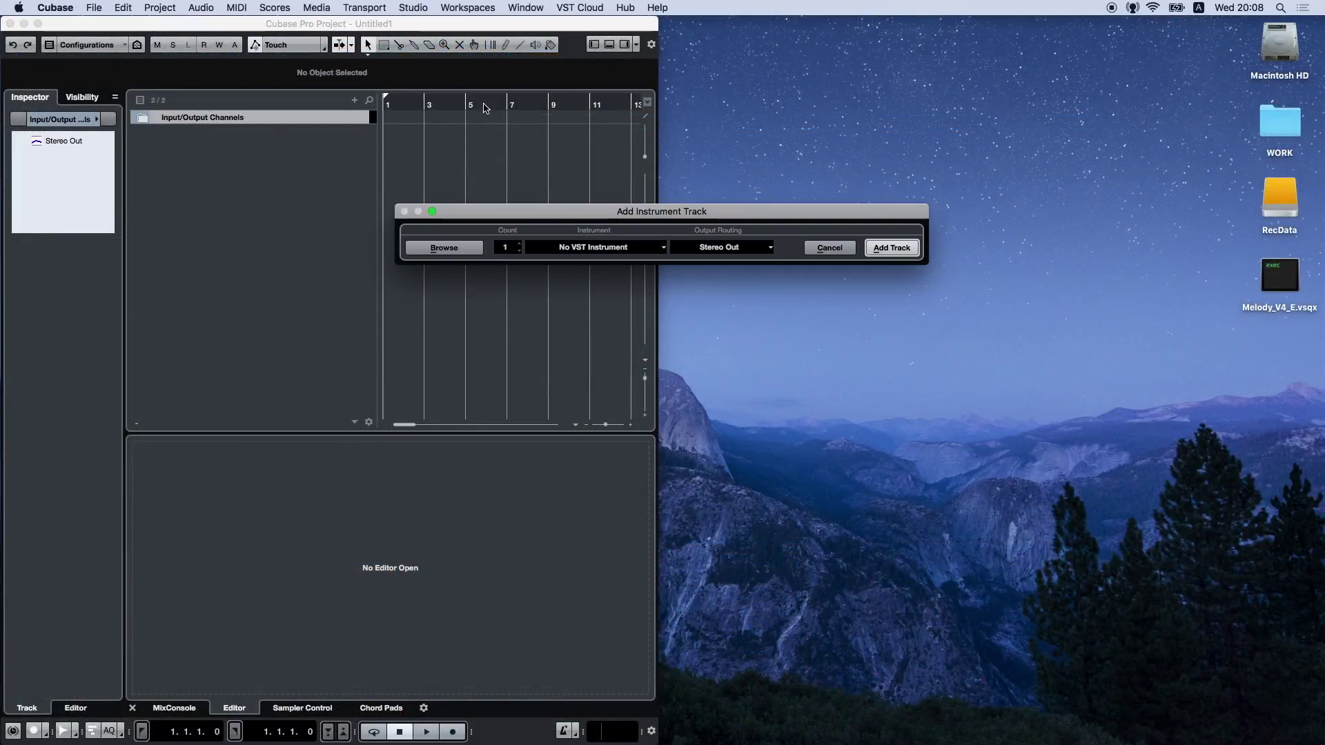
left_click(648, 247)
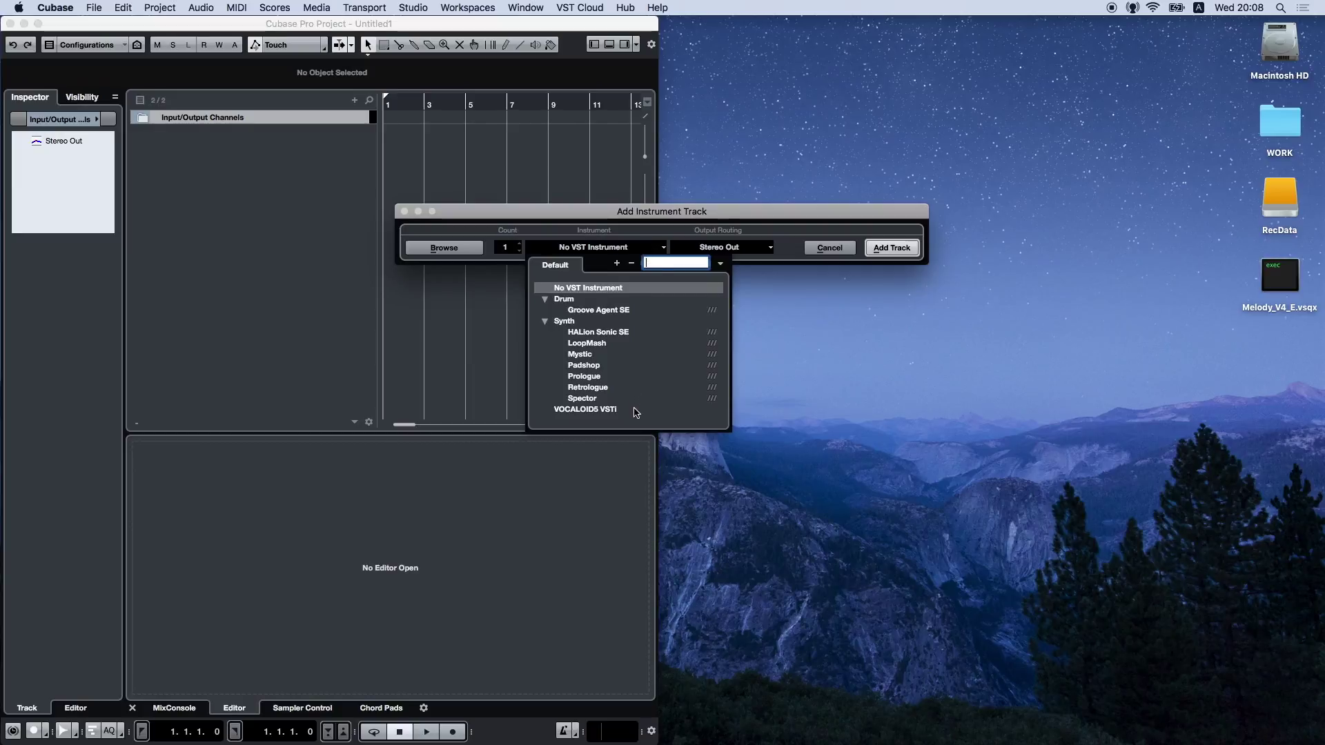
left_click(636, 410)
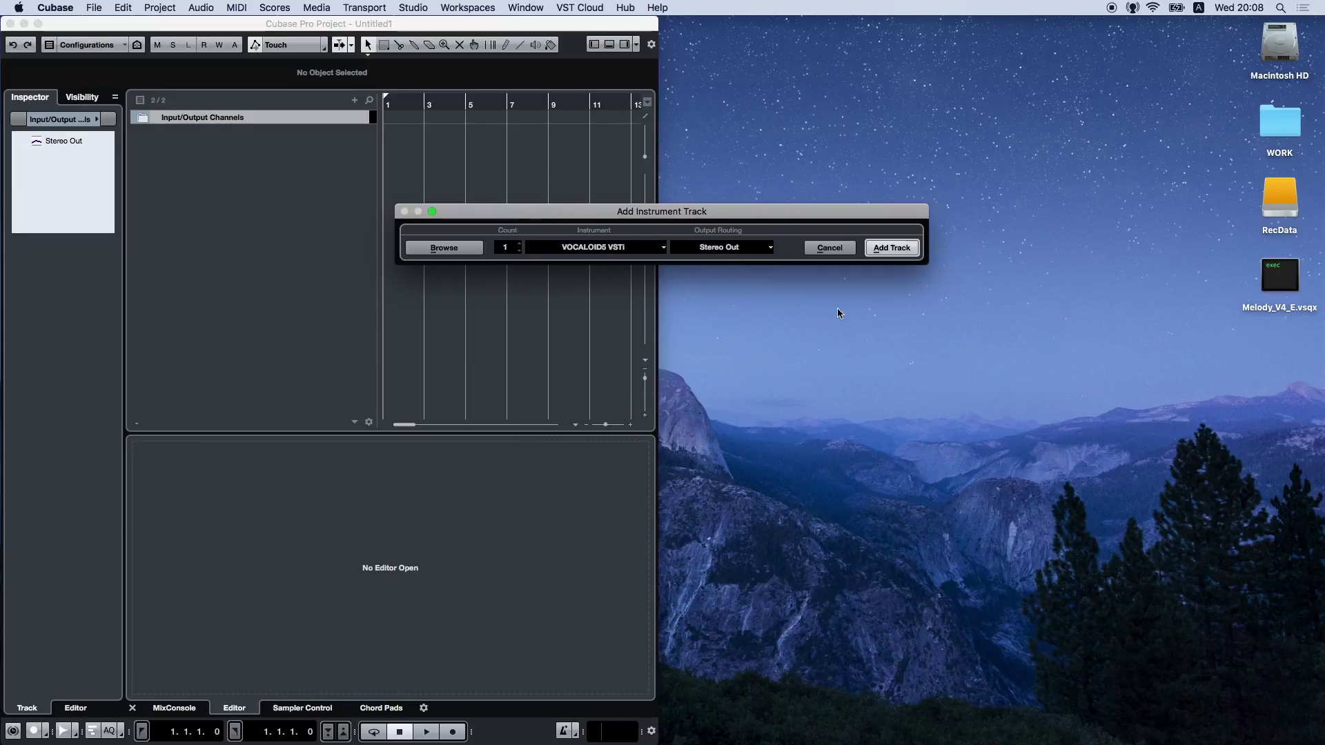
left_click(891, 249)
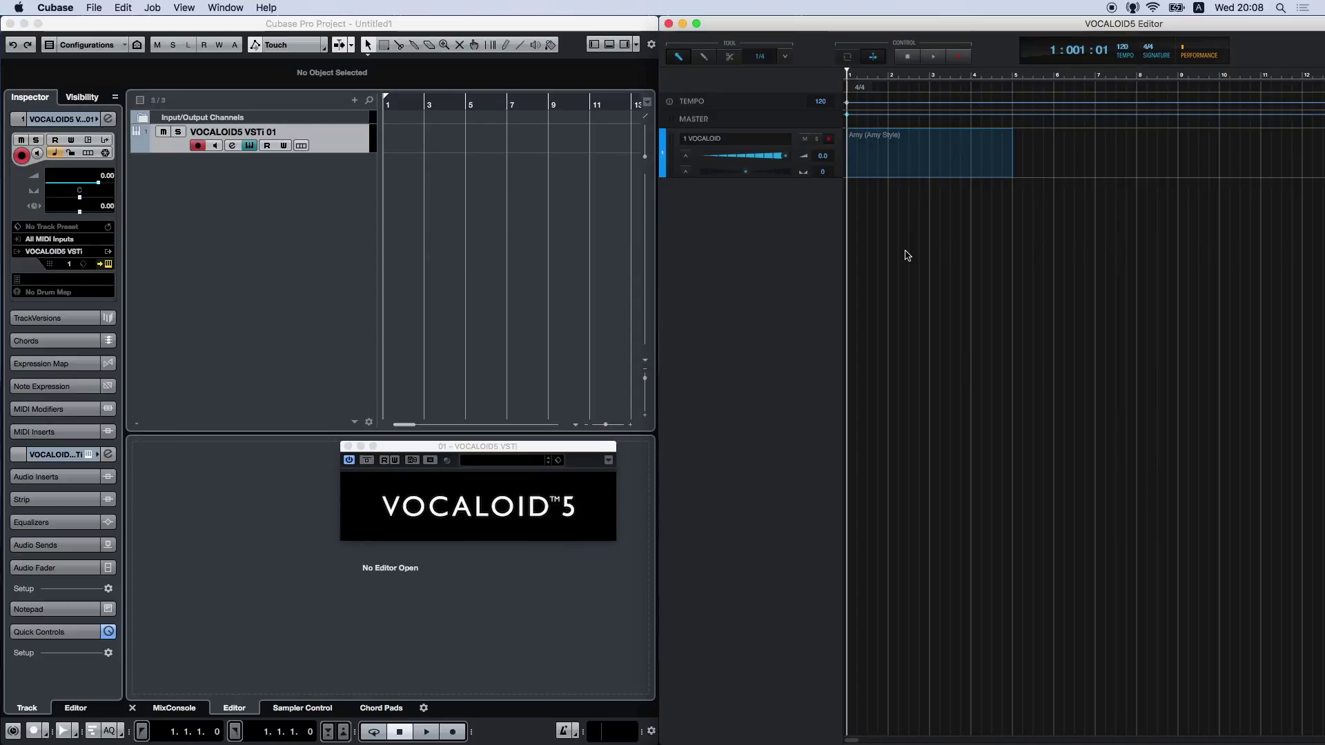
Open the Amy part for editing and draw a note on C3
left_click(888, 169)
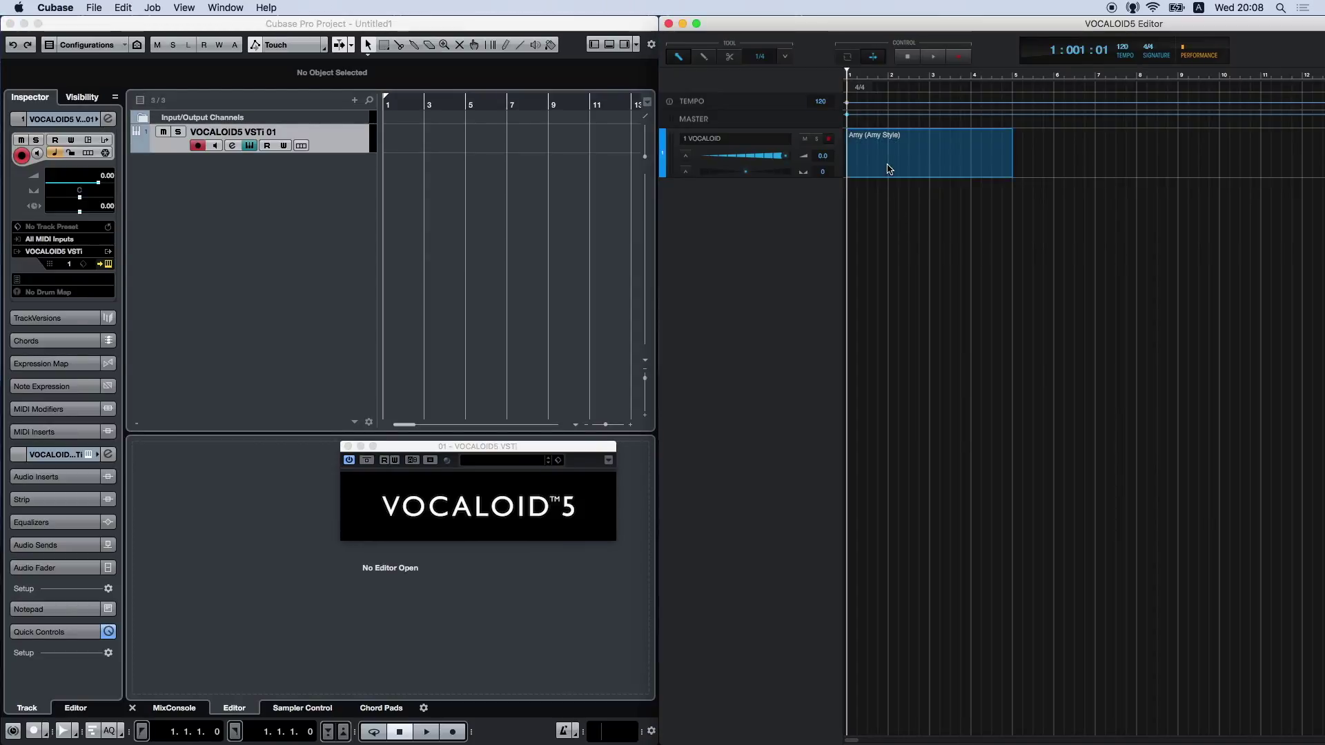
double_click(888, 169)
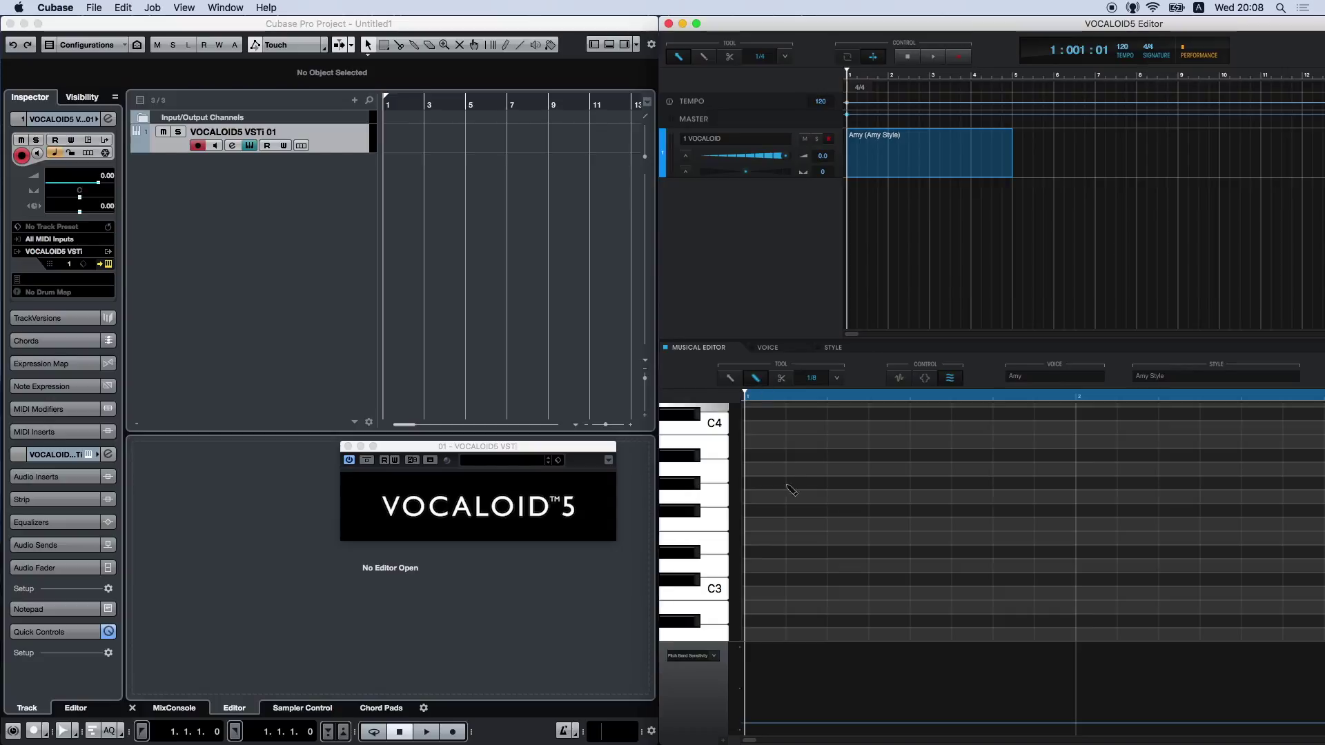
left_click_drag(790, 593, 863, 595)
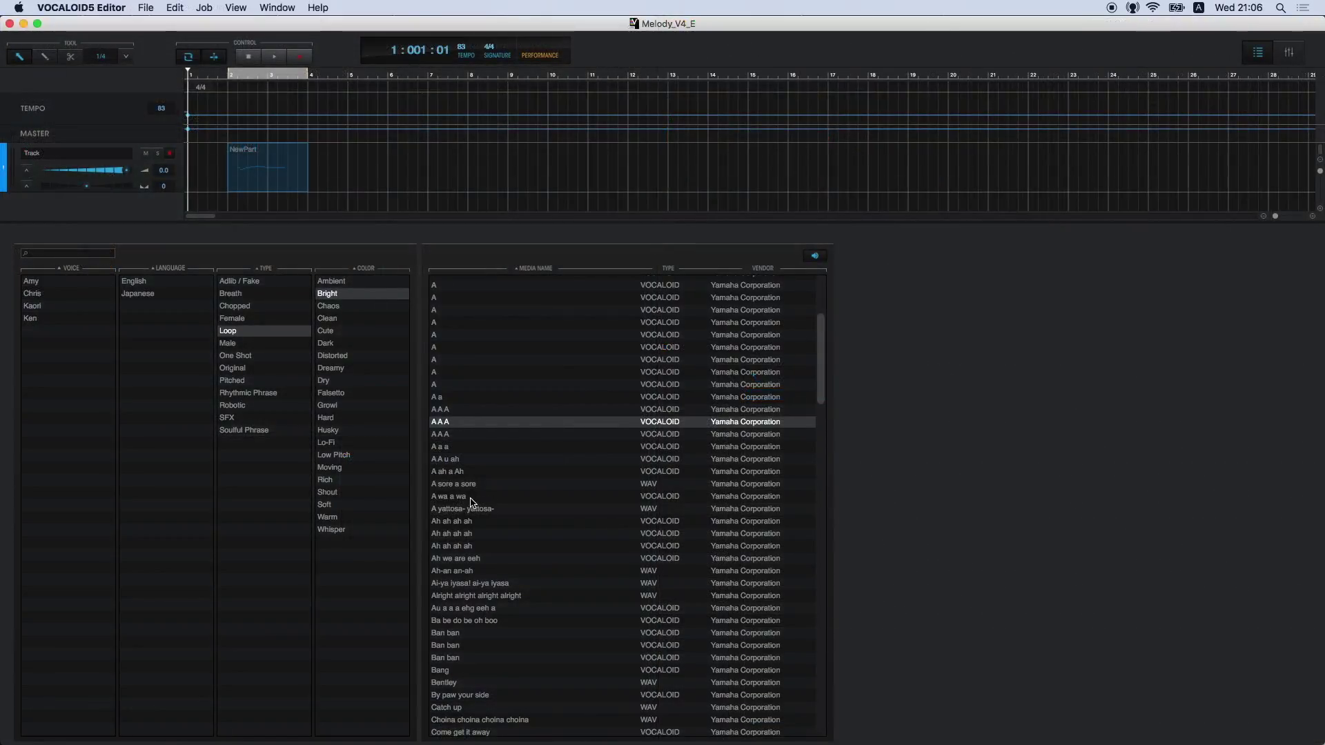
Preview phrases 'A wa a wa', 'I just wanna hear your voice', 'Come on' and 'Ah ah ah ah'
left_click(472, 502)
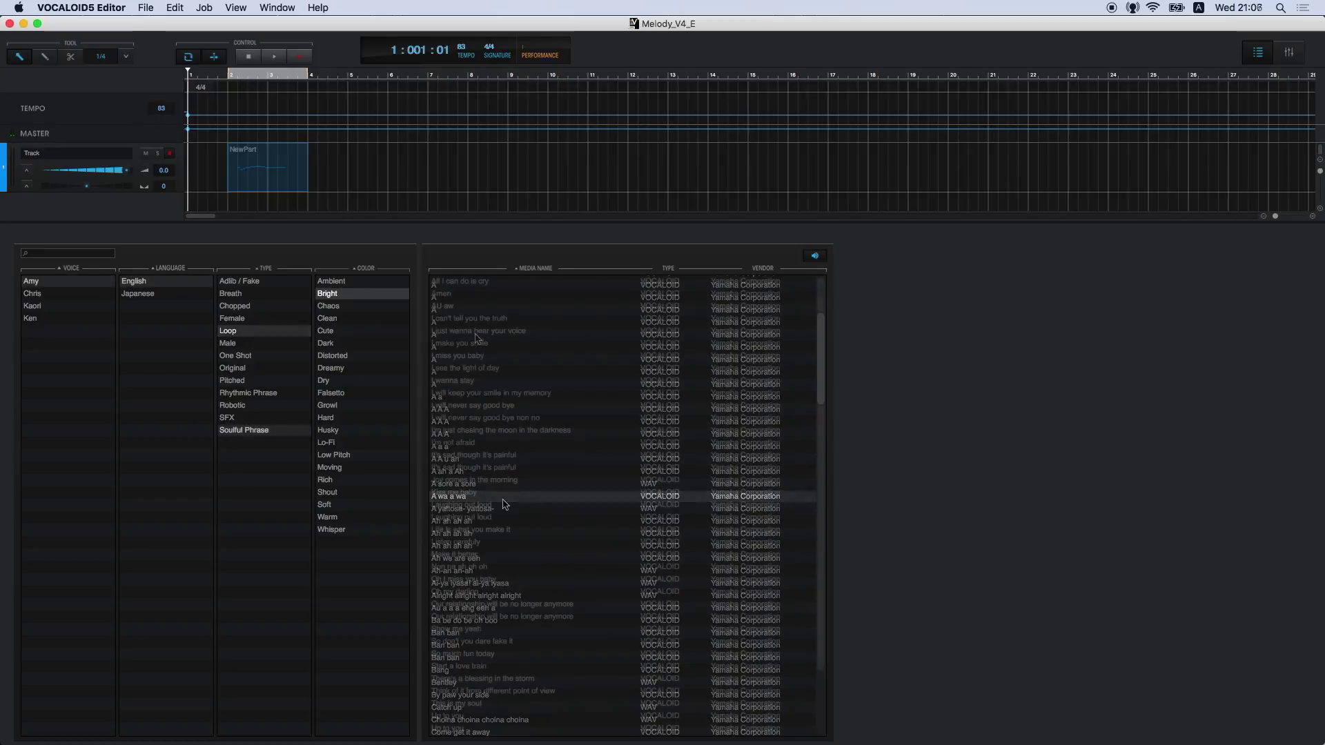
left_click(477, 333)
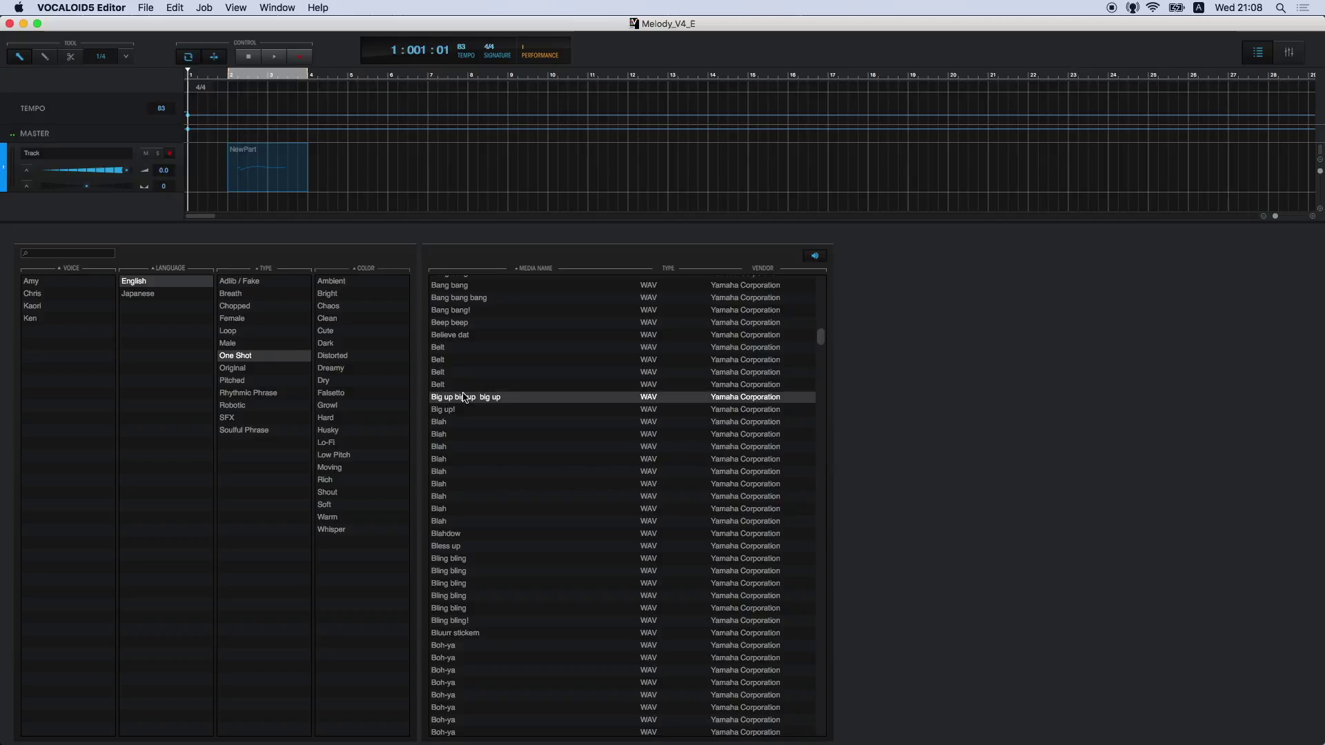
scroll(464, 398, "down", 10)
left_click(462, 399)
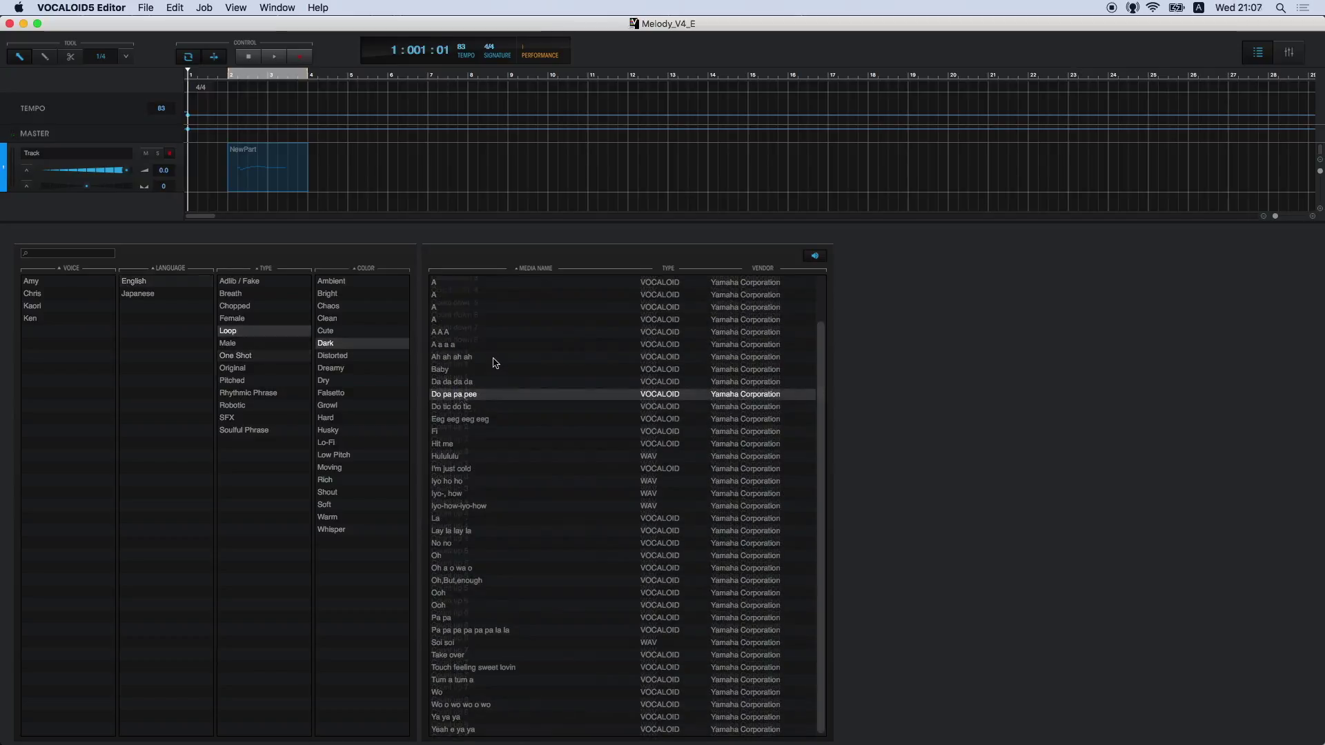
left_click(495, 361)
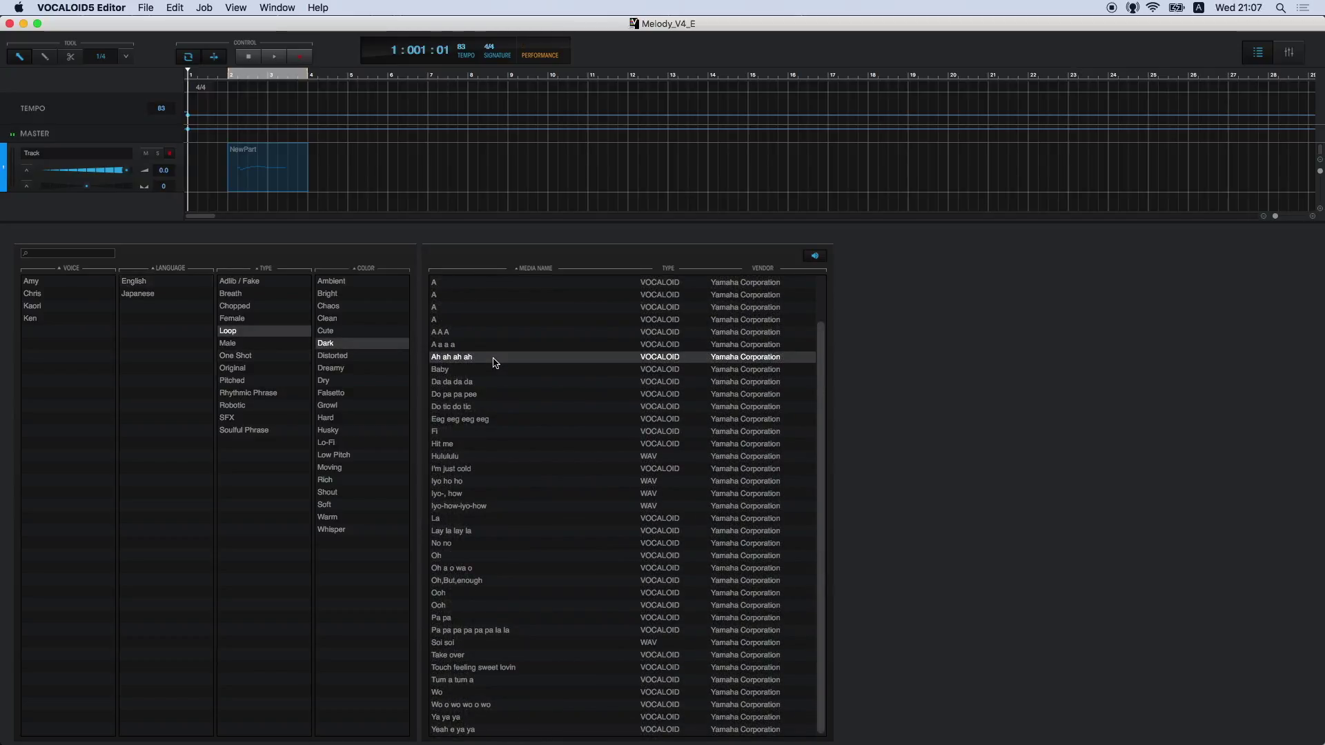